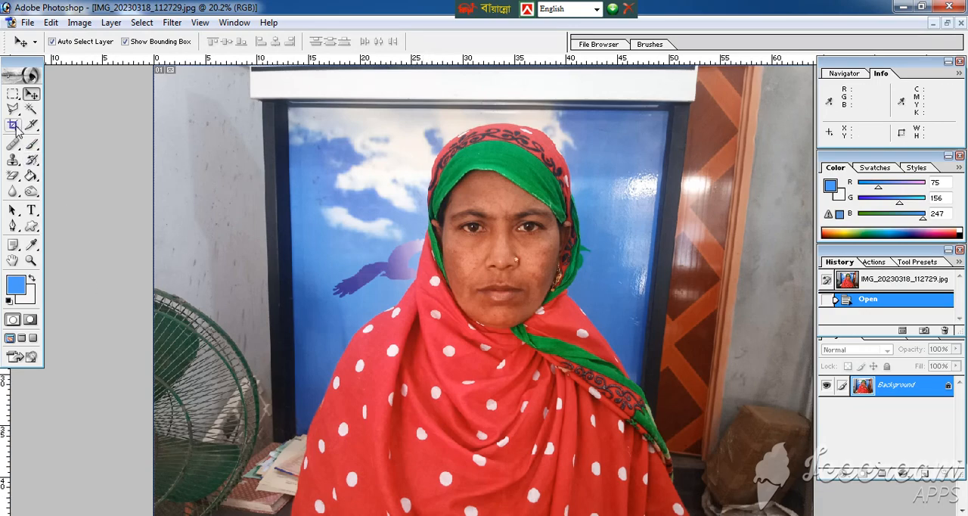
Set the Crop tool to a width of 1.5 in, height of 1.8 in and resolution of 300 pixels/inch
click(14, 126)
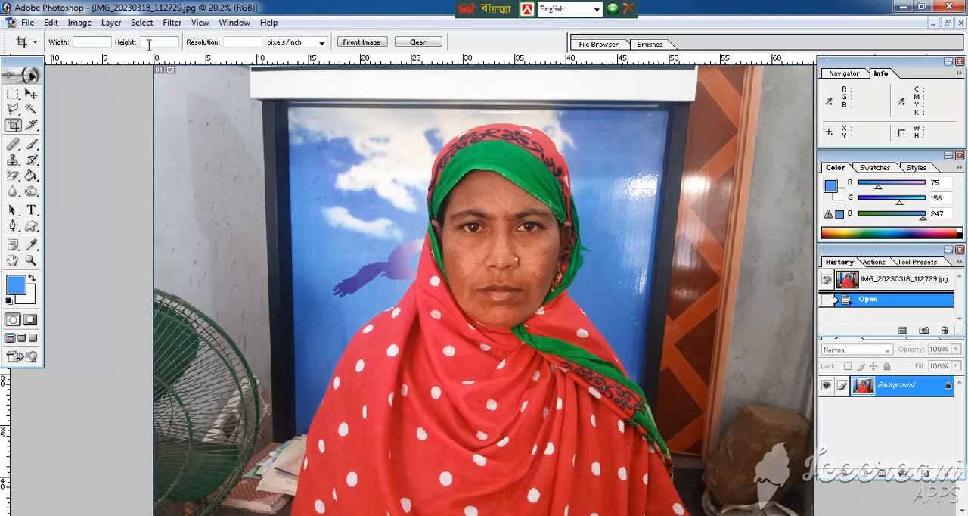
click(91, 41)
text(1.5in)
click(149, 43)
text(1.)
key(Tab)
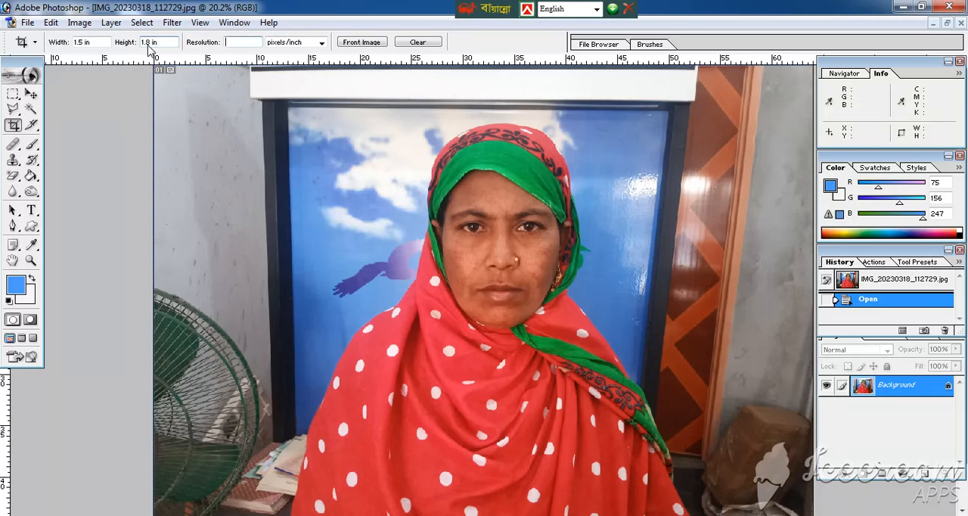
text(300)
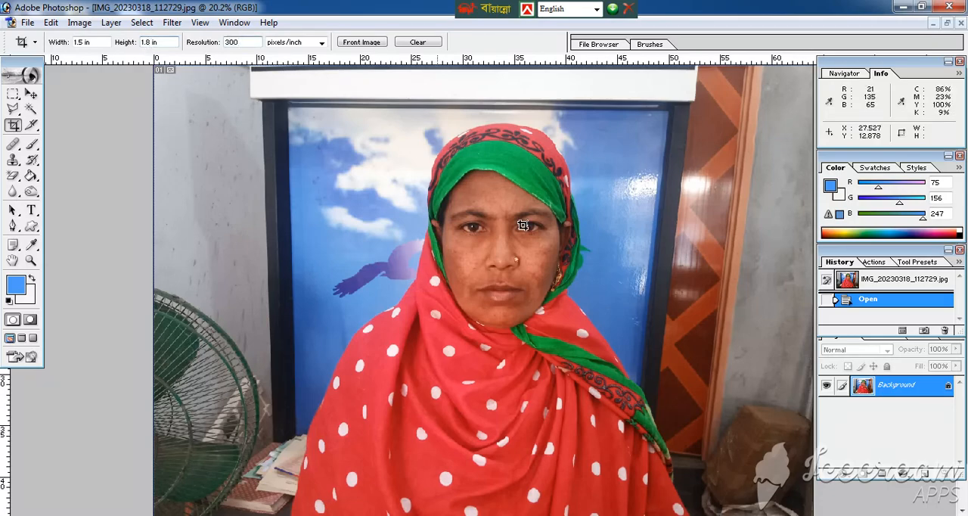
Crop the photo to a passport-style frame centred on the woman's head and shoulders
drag(313, 123, 681, 449)
drag(533, 413, 583, 408)
drag(637, 122, 641, 115)
key(Left)
key(Left)
key(Left)
key(Left)
key(Left)
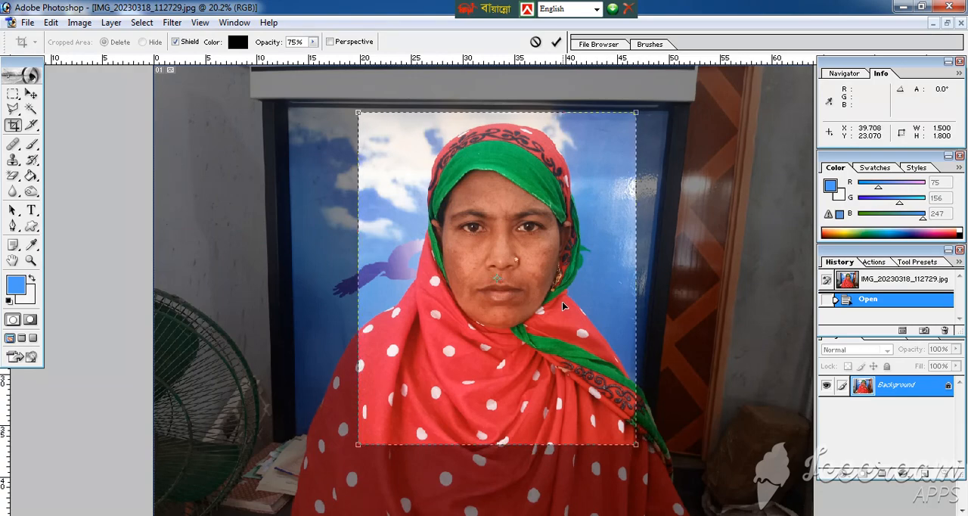
key(Down)
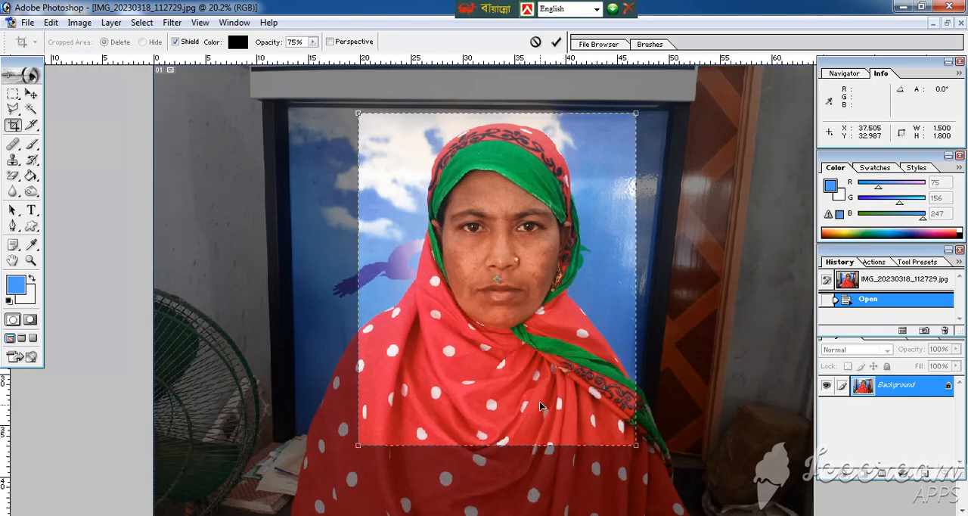
right_click(539, 362)
click(584, 374)
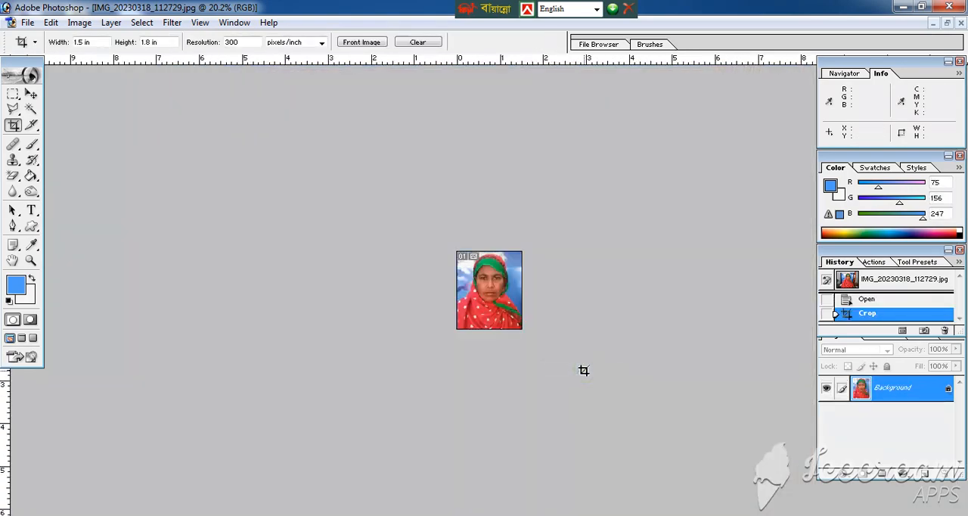
key(ctrl+0)
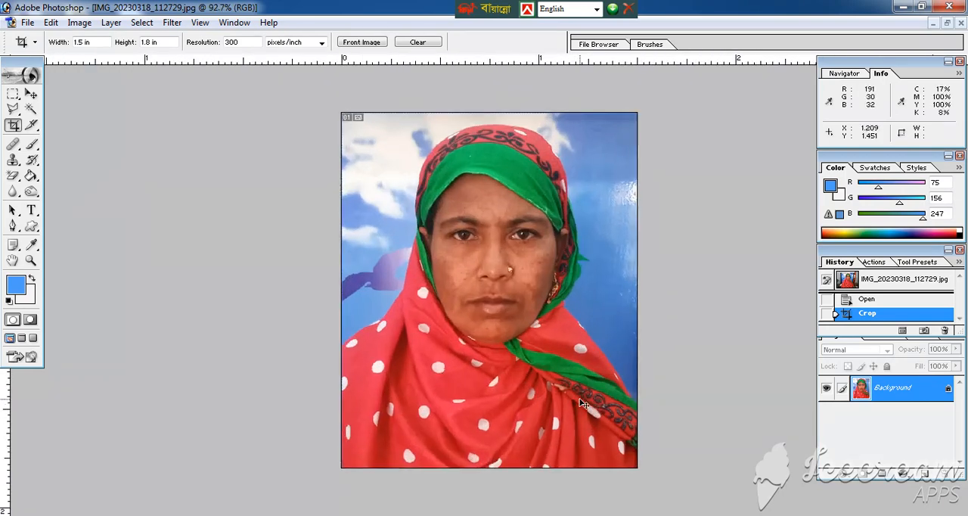
Apply Auto Contrast to the cropped photo and brighten its midtones with an RGB Curves adjustment
key(ctrl+alt+shift+l)
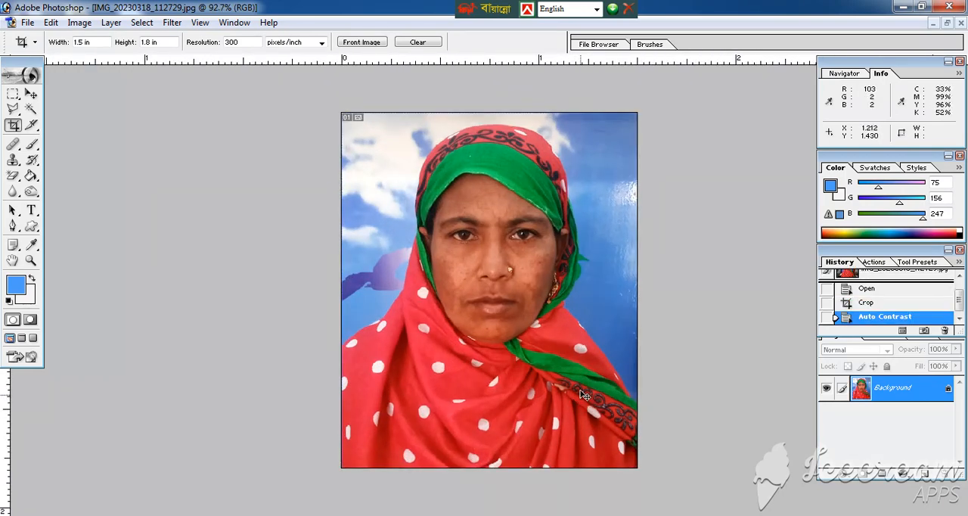
key(ctrl+0)
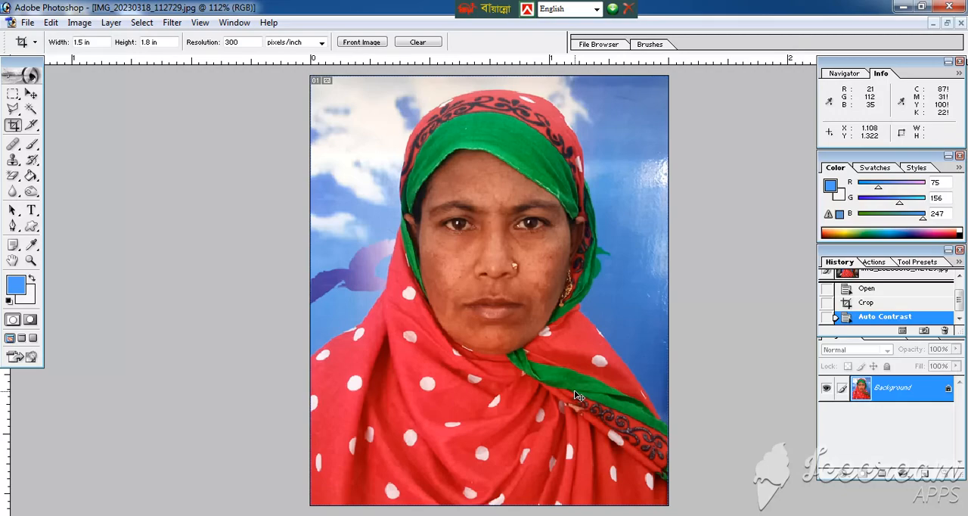
key(ctrl+m)
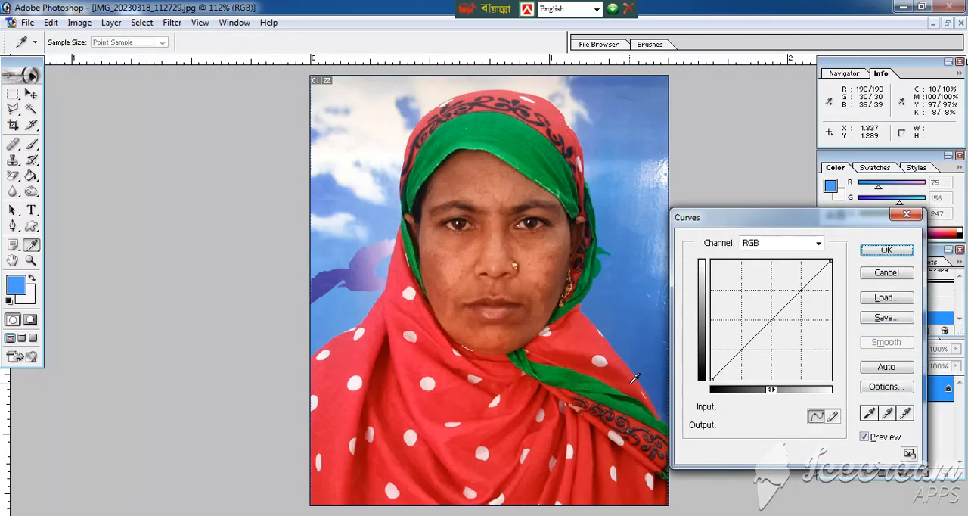
drag(752, 220, 737, 176)
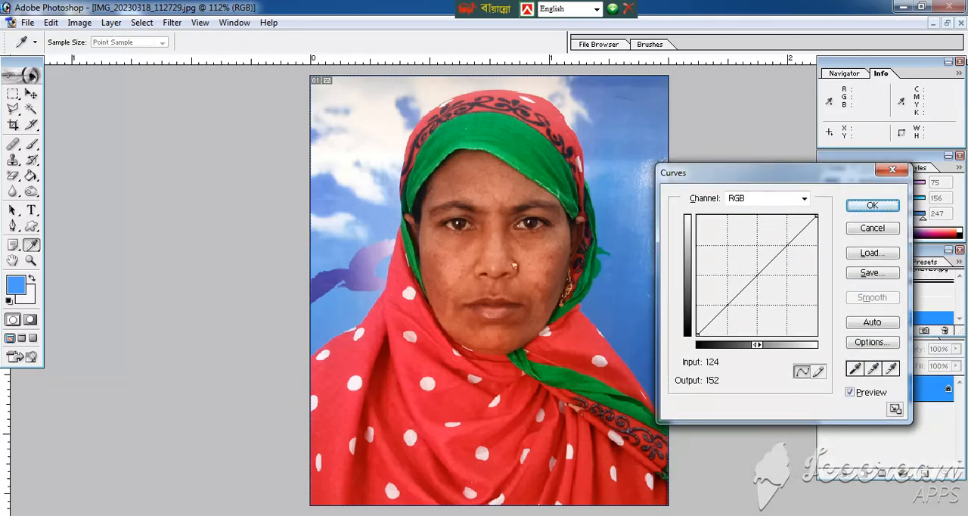
click(749, 269)
key(Return)
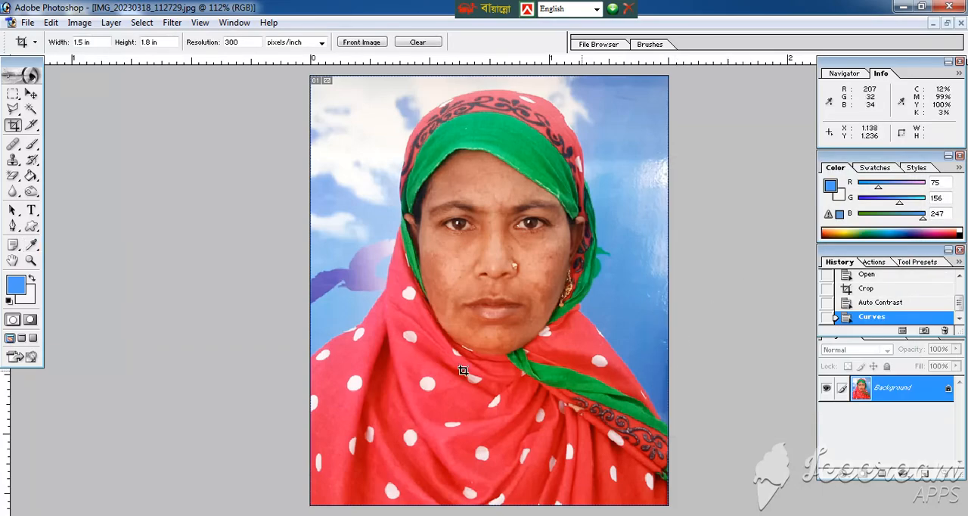
Select the facial skin with the Magic Wand at tolerance 32, adding the cheek and chin areas to the selection
click(31, 109)
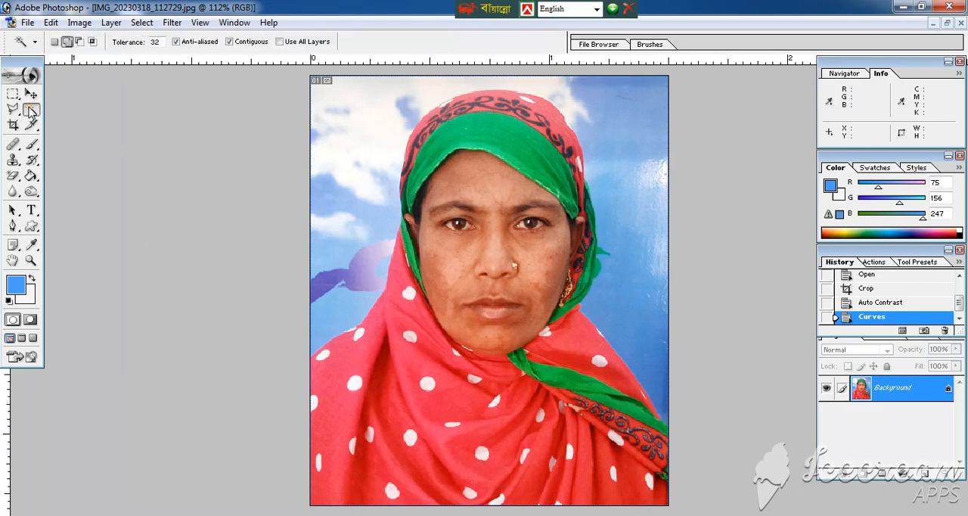
click(448, 267)
click(546, 262)
click(540, 286)
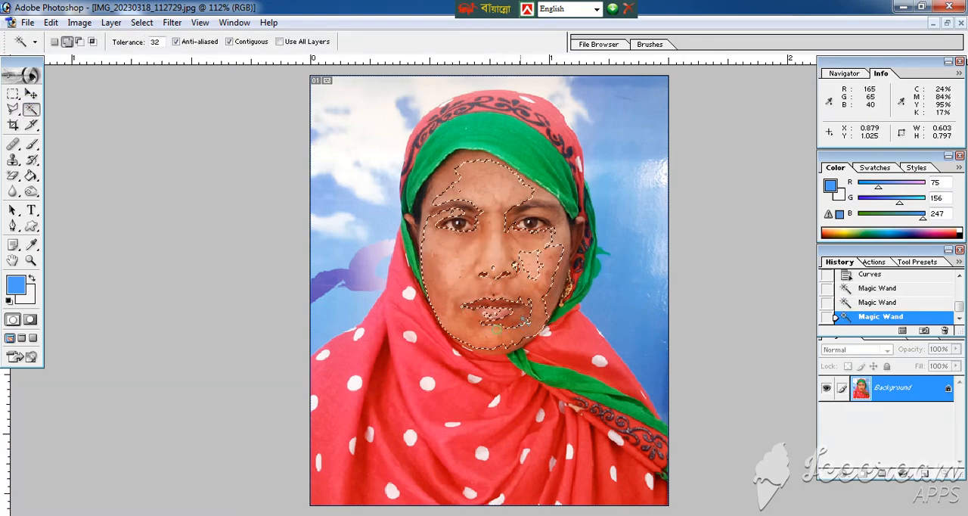
click(531, 303)
click(547, 284)
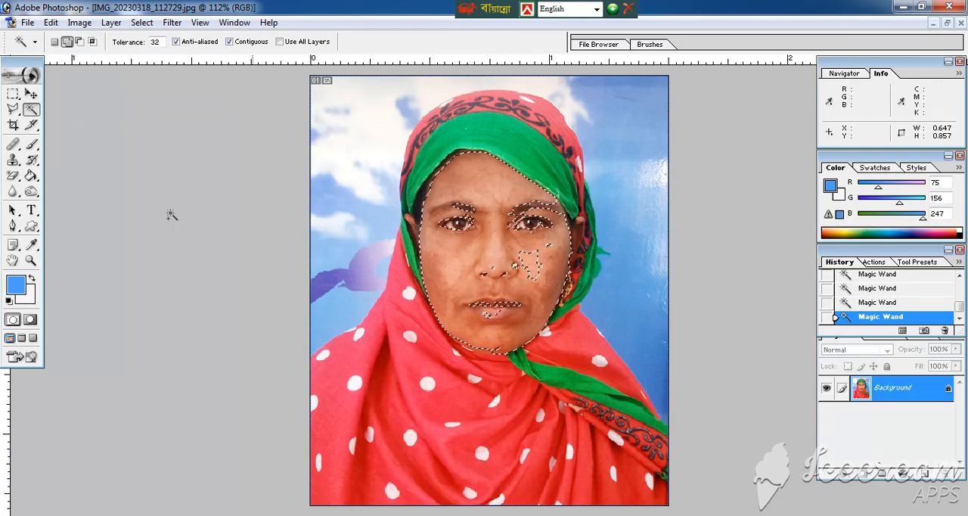
Add the eyes, nose, mouth and remaining gaps inside the face to the selection with the Polygonal Lasso
click(14, 110)
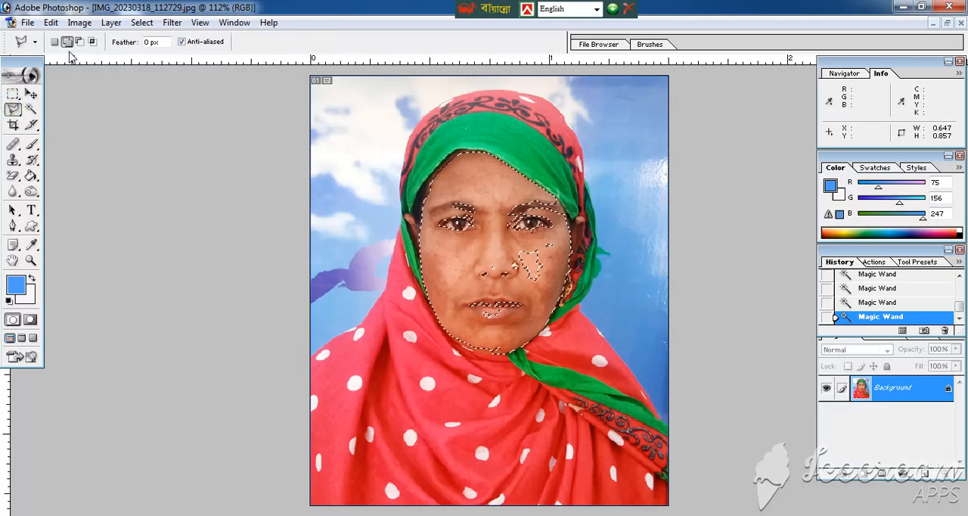
click(498, 184)
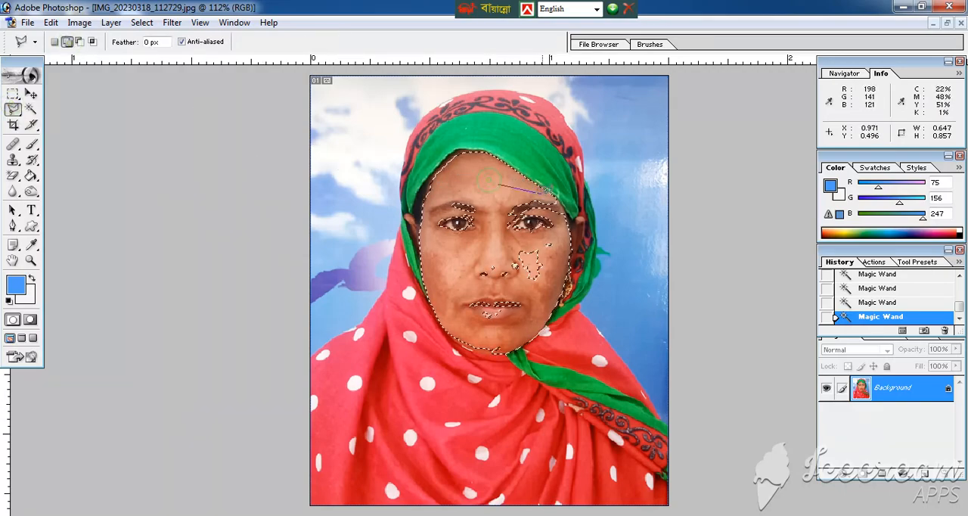
click(558, 198)
click(567, 224)
click(565, 254)
click(548, 309)
click(509, 331)
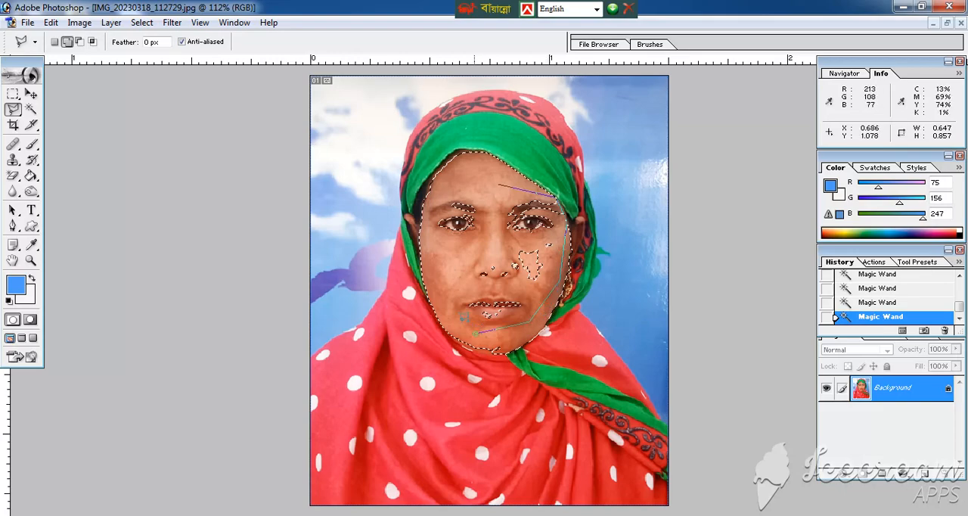
click(462, 318)
click(433, 254)
click(433, 205)
double_click(460, 188)
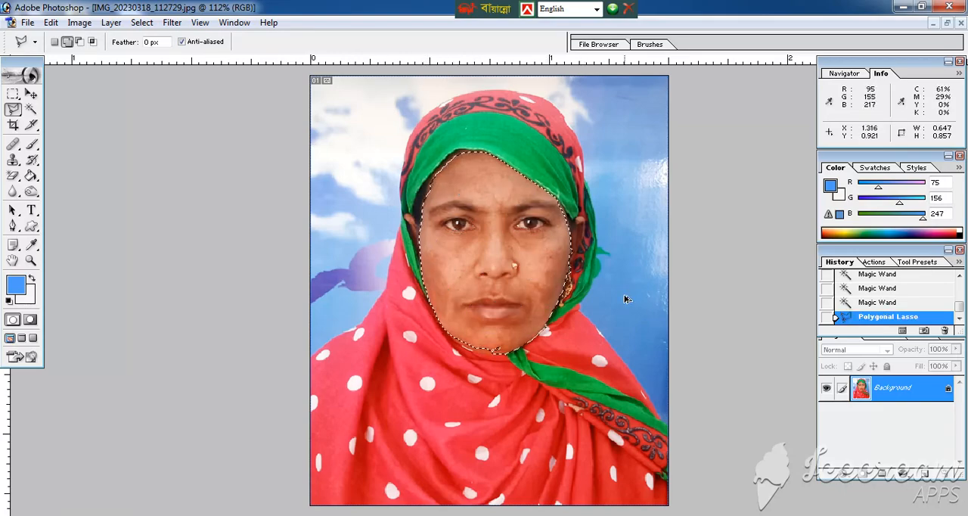
Feather the face selection by 2 pixels
key(ctrl+alt+d)
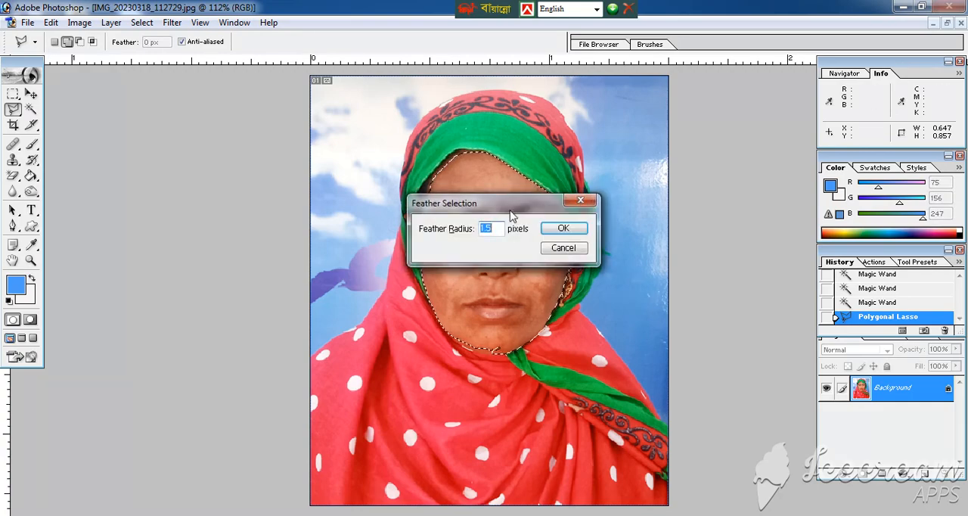
drag(510, 212, 519, 194)
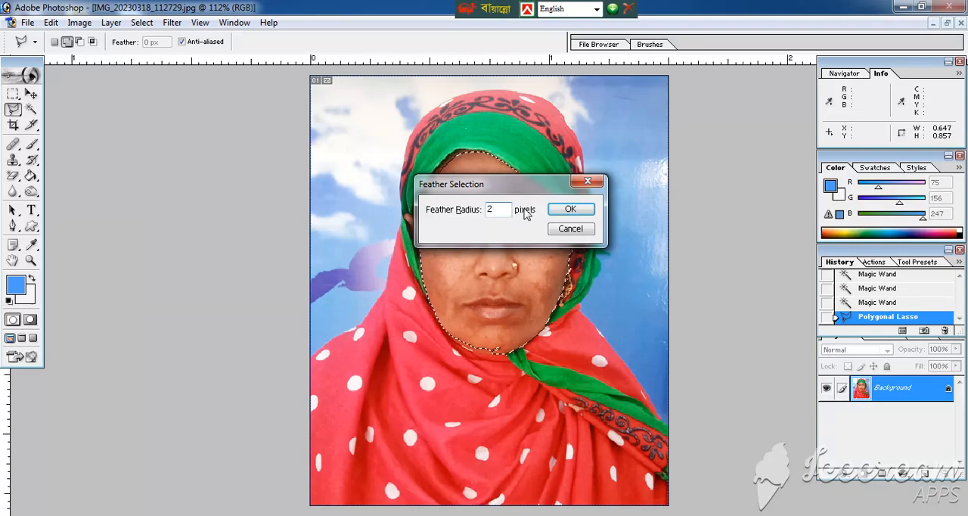
click(570, 209)
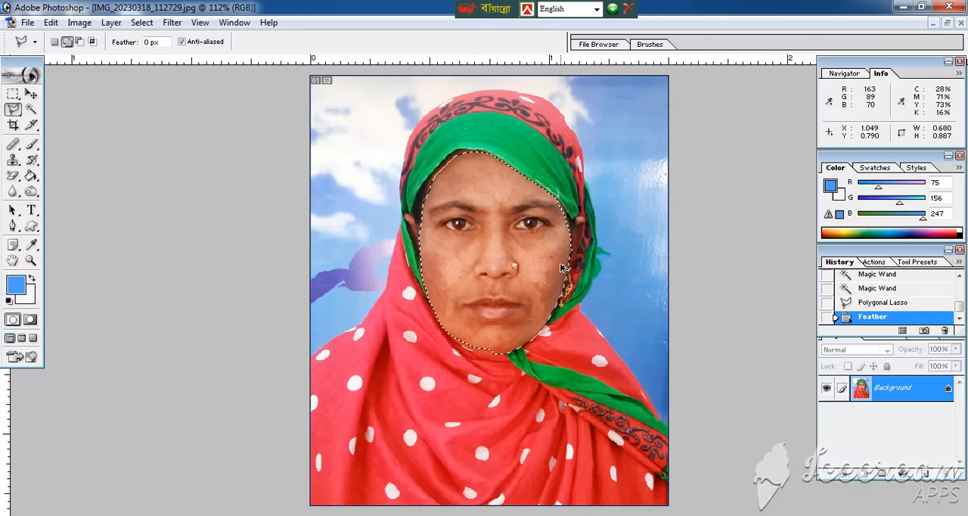
Apply Auto Contrast to the selected face and brighten it with an RGB curve point at input 129, output 146
key(ctrl+alt+shift+l)
ctrl+click(566, 266)
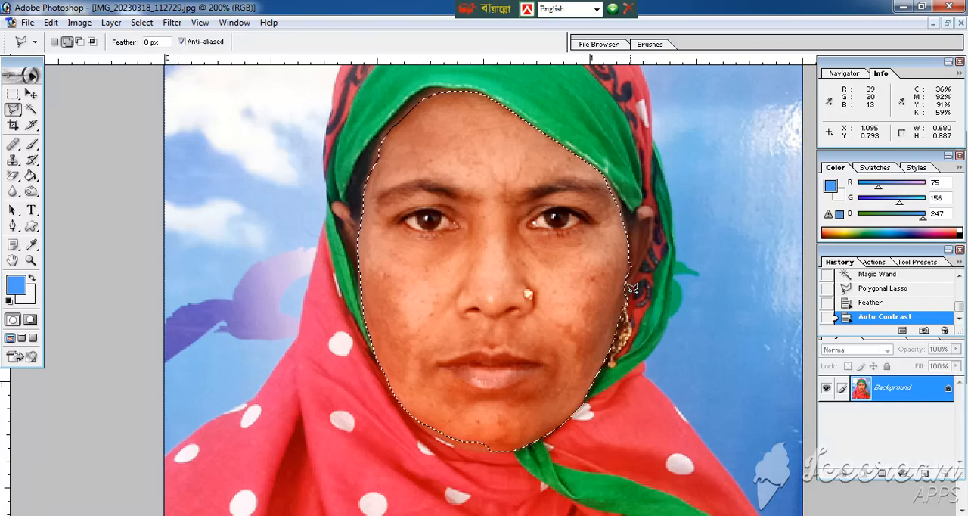
key(ctrl+m)
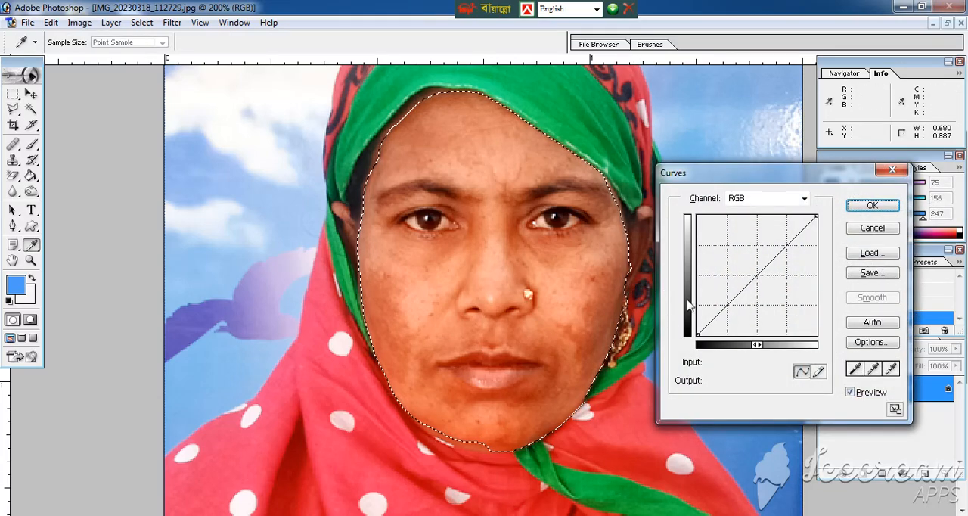
drag(758, 271, 758, 266)
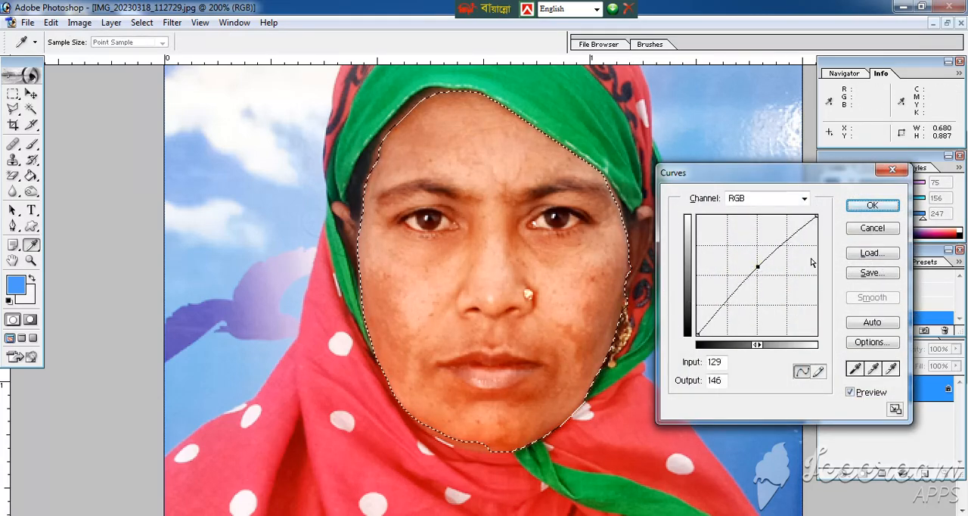
click(872, 206)
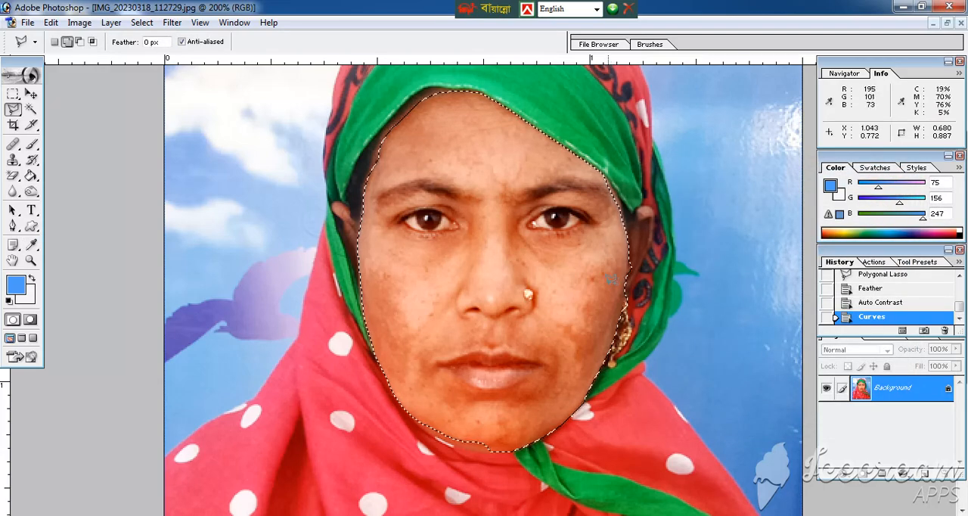
Set up the Brush with a light skin tone sampled from the cheek, 16% opacity, 18% flow and size 70
key(b)
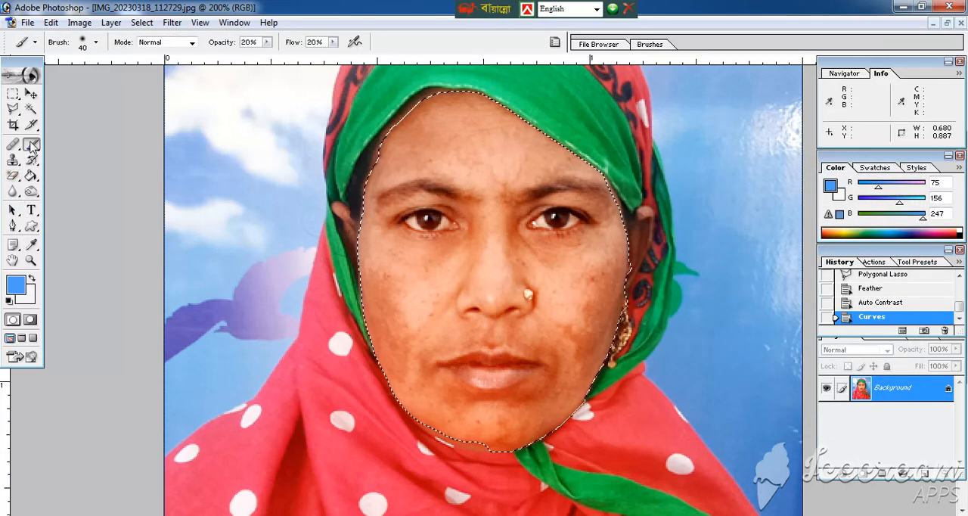
alt+click(429, 286)
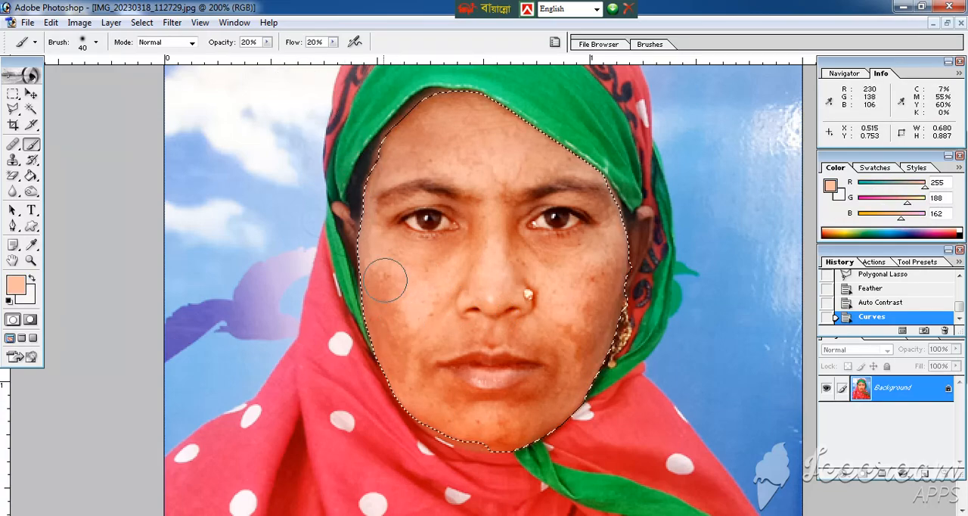
click(267, 43)
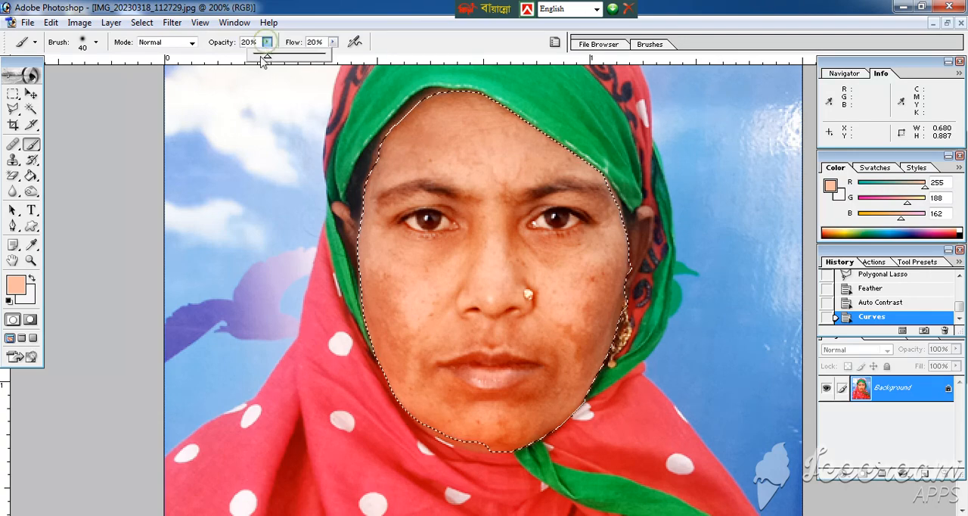
click(267, 55)
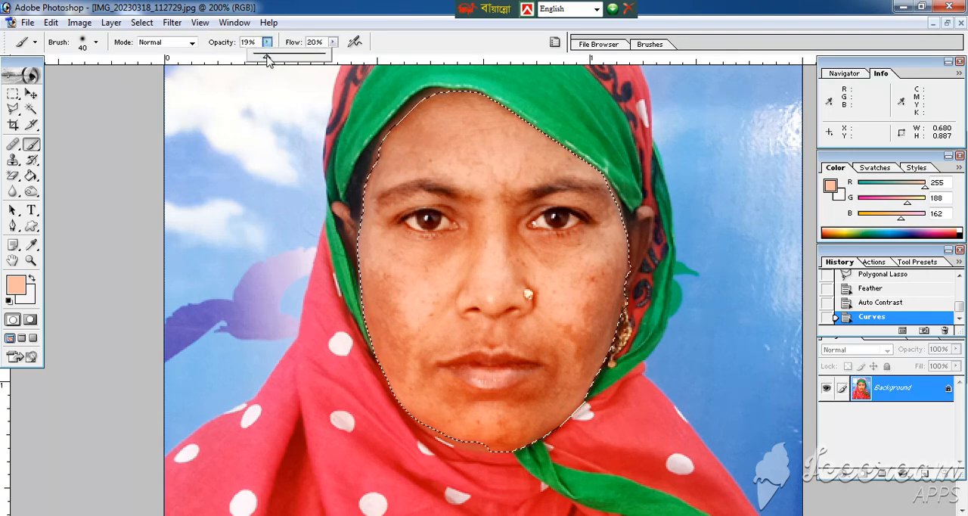
click(333, 43)
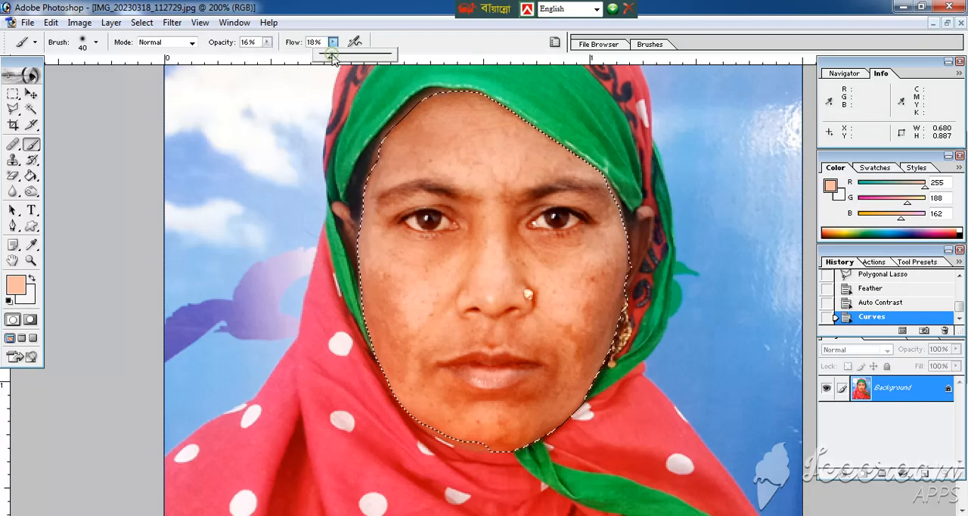
key(bracketright)
key(bracketright)
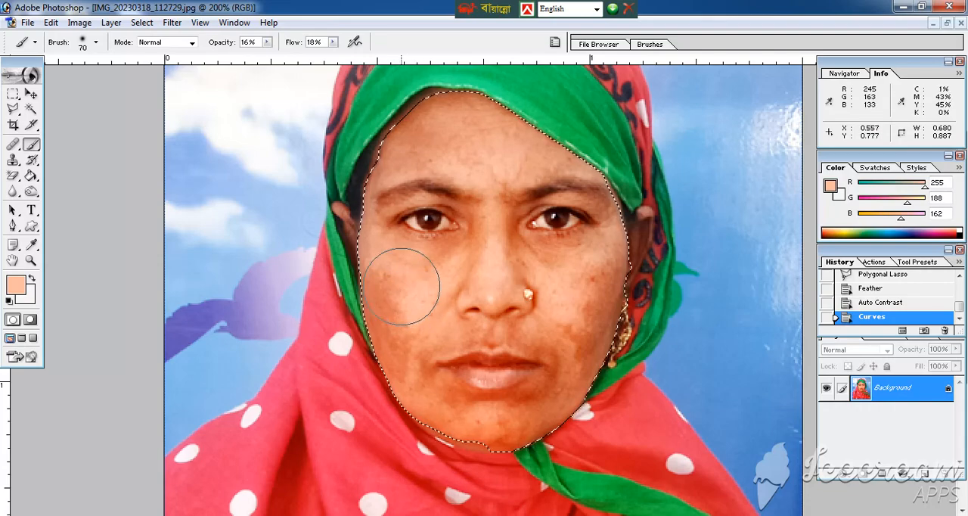
Paint over the dark blotches on both cheeks with the sampled skin tone, reducing the brush size to 50
click(380, 251)
click(389, 278)
click(391, 286)
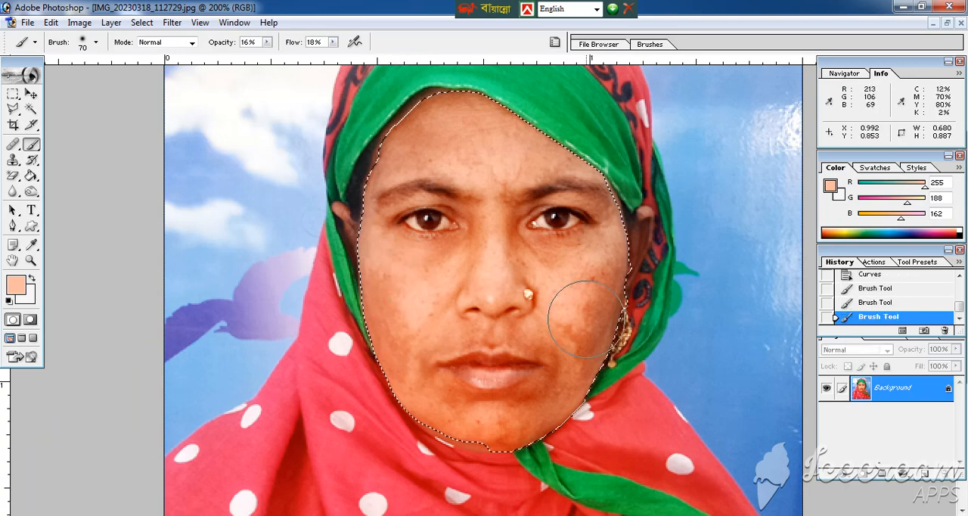
click(590, 322)
key(bracketleft)
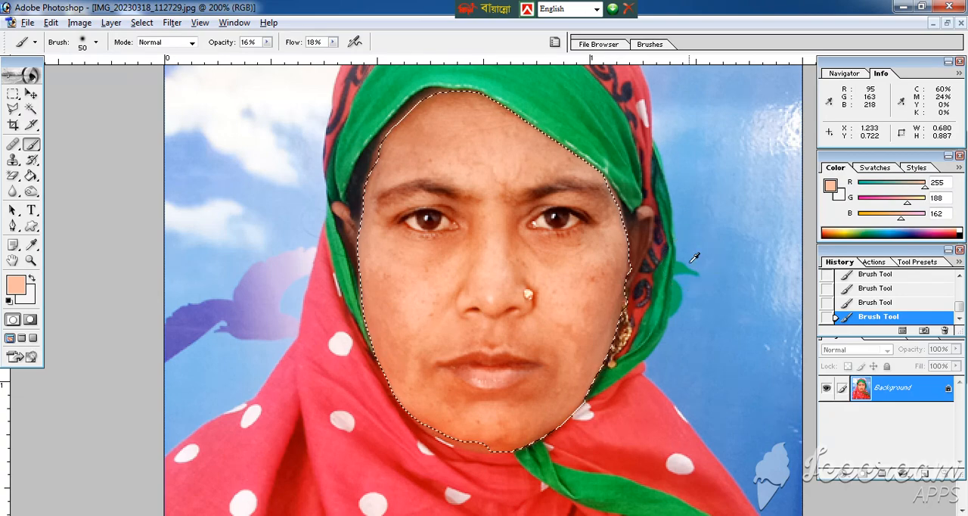
Increase the Black amount of the Blacks range in the selected face with a Selective Color adjustment, using the Relative method
key(alt+i)
key(a)
key(s)
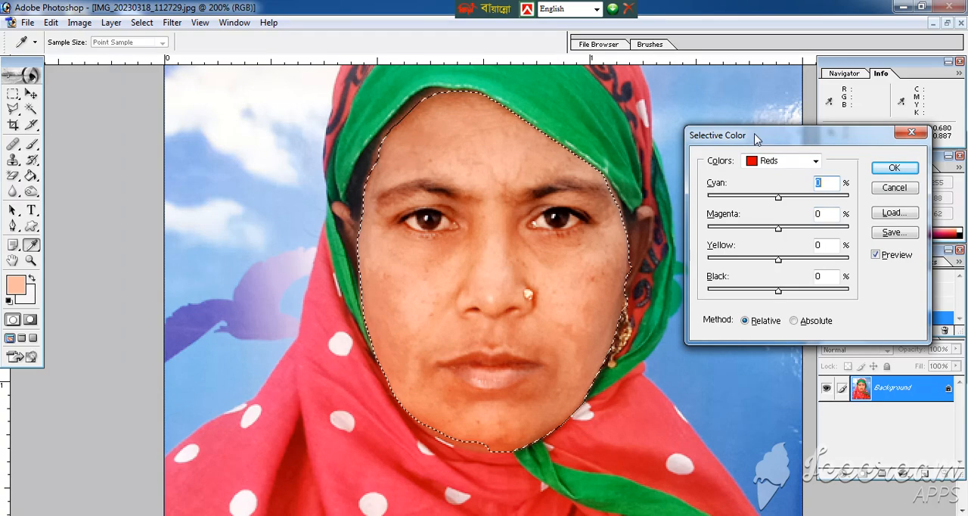
drag(757, 136, 691, 112)
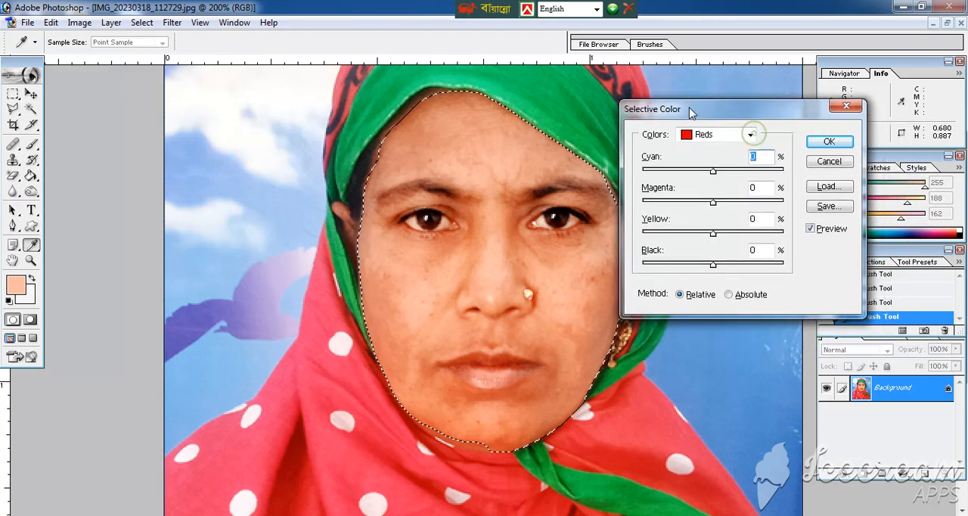
click(732, 137)
click(726, 242)
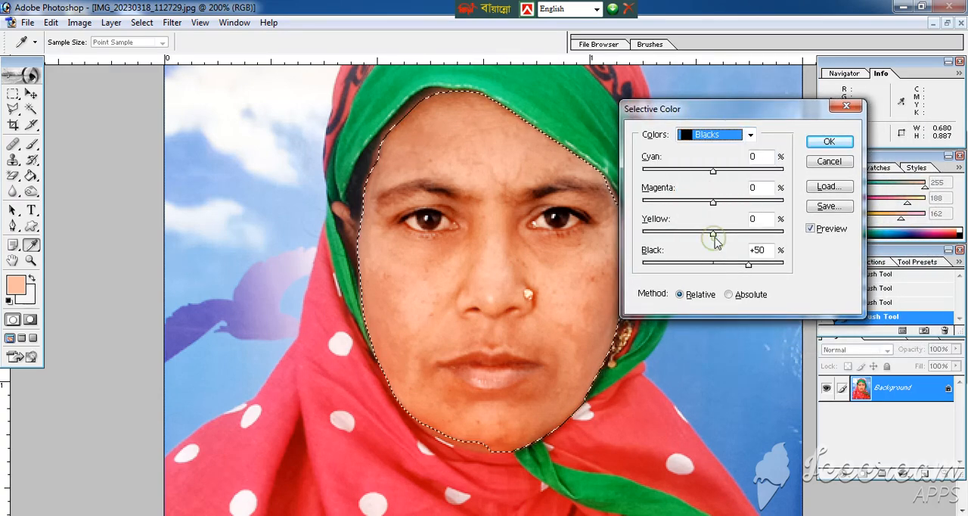
drag(760, 268, 740, 271)
click(829, 142)
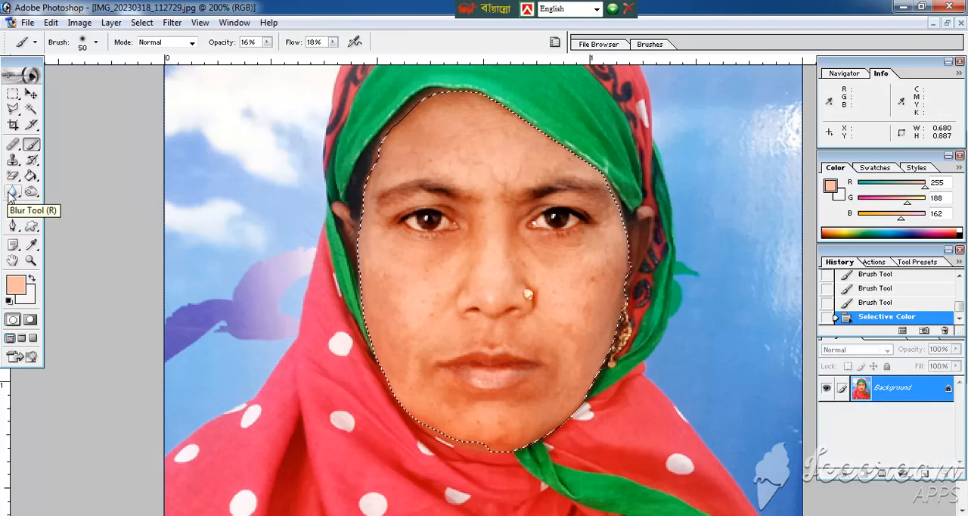
Smooth the skin around the nose and cheeks with the Blur tool at 22% strength and sizes around 40–50, and deselect the face
click(11, 194)
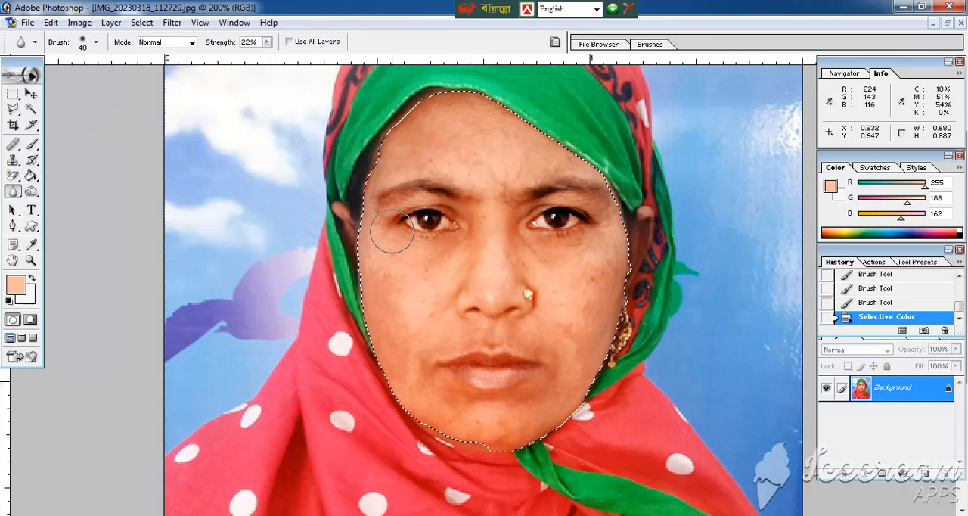
key(bracketleft)
click(495, 259)
click(477, 254)
key(bracketright)
click(409, 259)
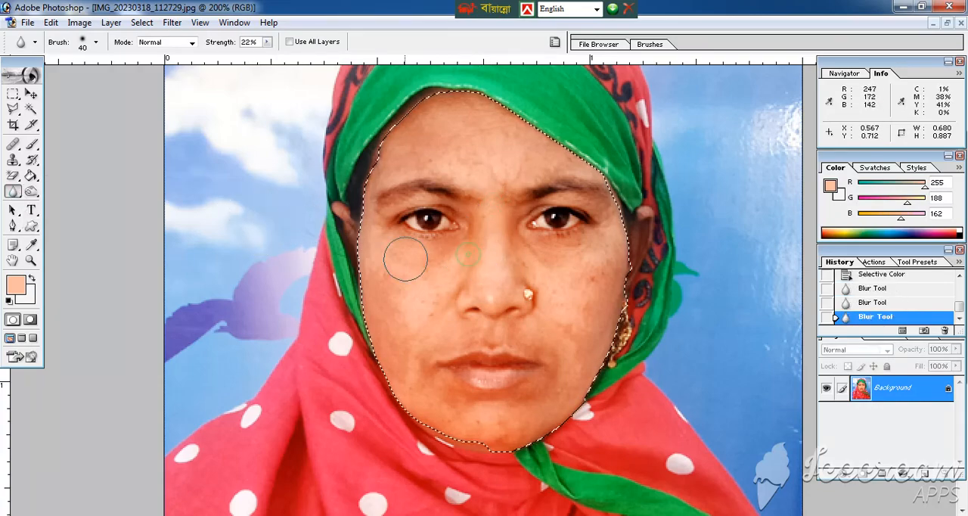
click(396, 306)
key(bracketright)
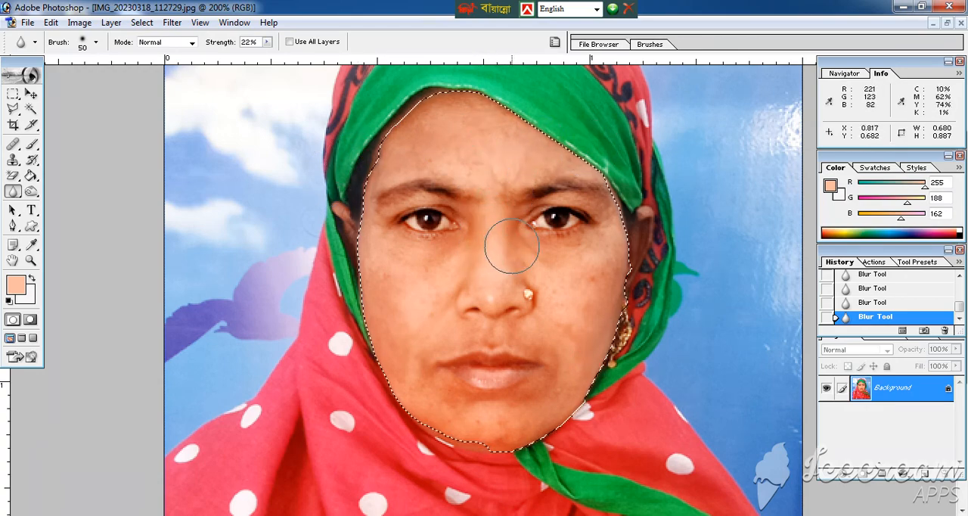
key(ctrl+d)
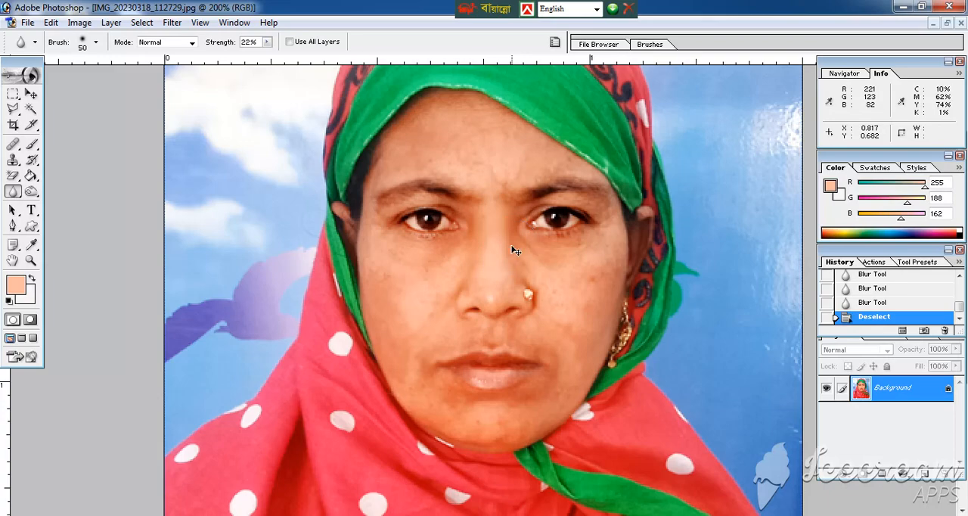
Start a Pen path outside the photo's left edge and trace the left shoulder and scarf up to ear level
key(ctrl+minus)
key(ctrl+minus)
key(ctrl+0)
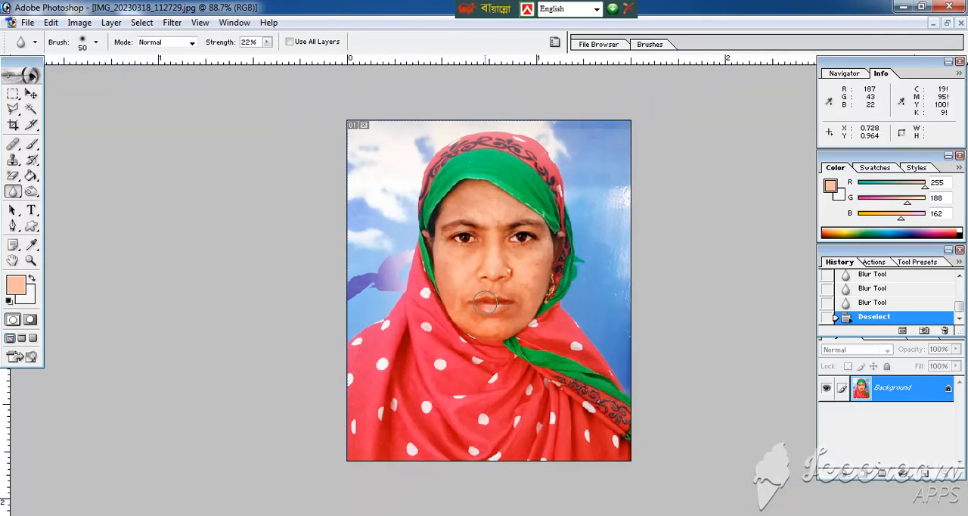
key(ctrl+plus)
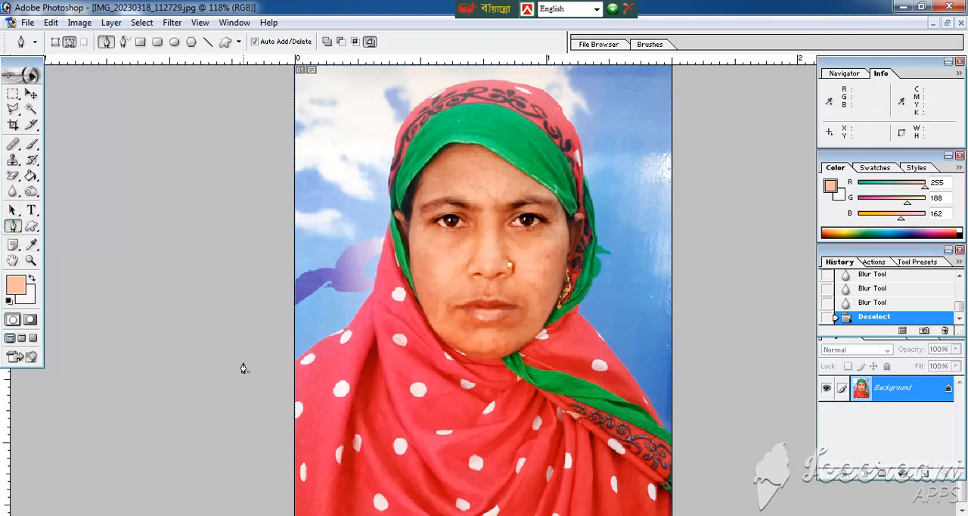
click(272, 371)
click(301, 359)
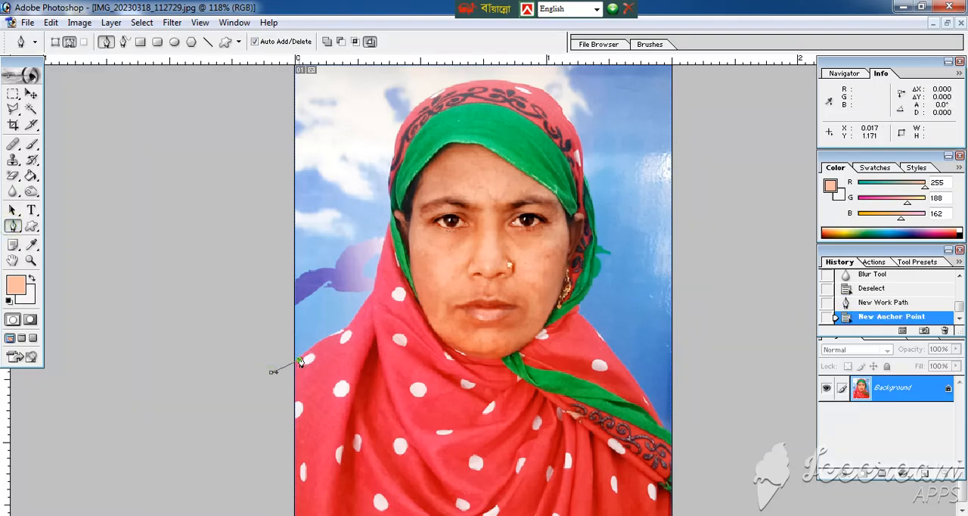
drag(346, 337, 362, 310)
click(374, 292)
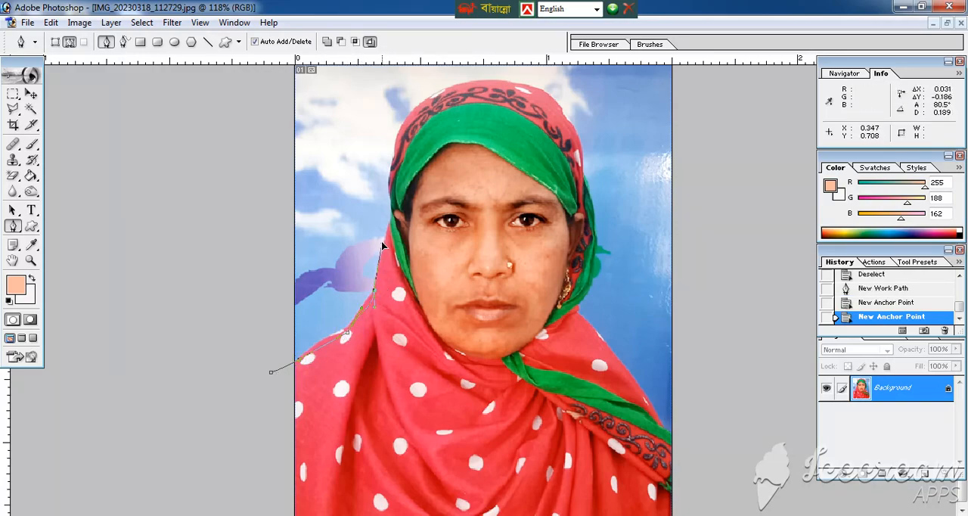
click(389, 214)
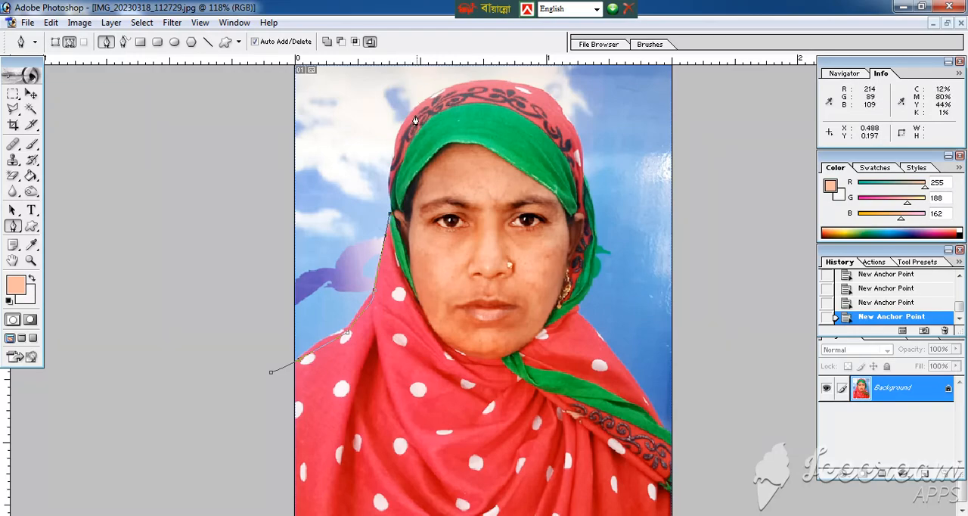
Continue the path over the top of the headscarf and down its right side and shoulder to the photo's right edge
drag(411, 114, 429, 104)
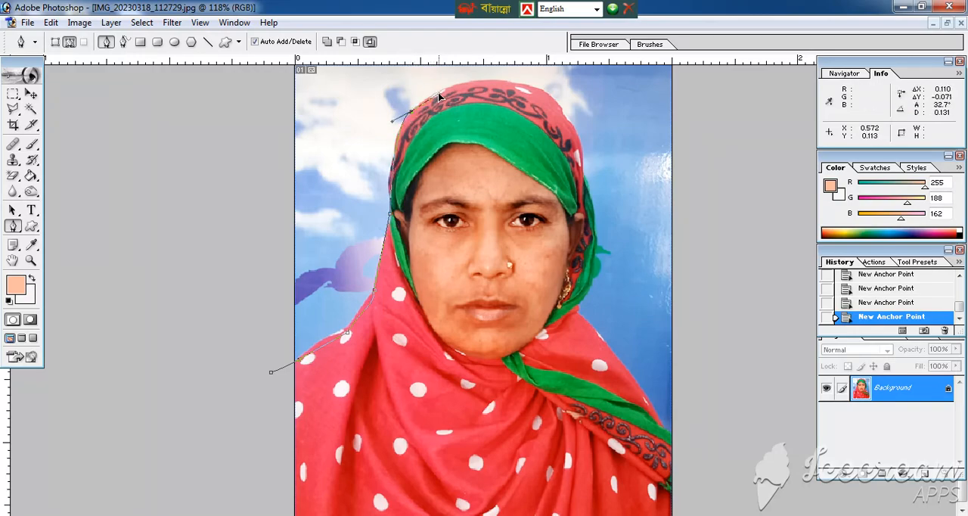
drag(559, 107, 589, 141)
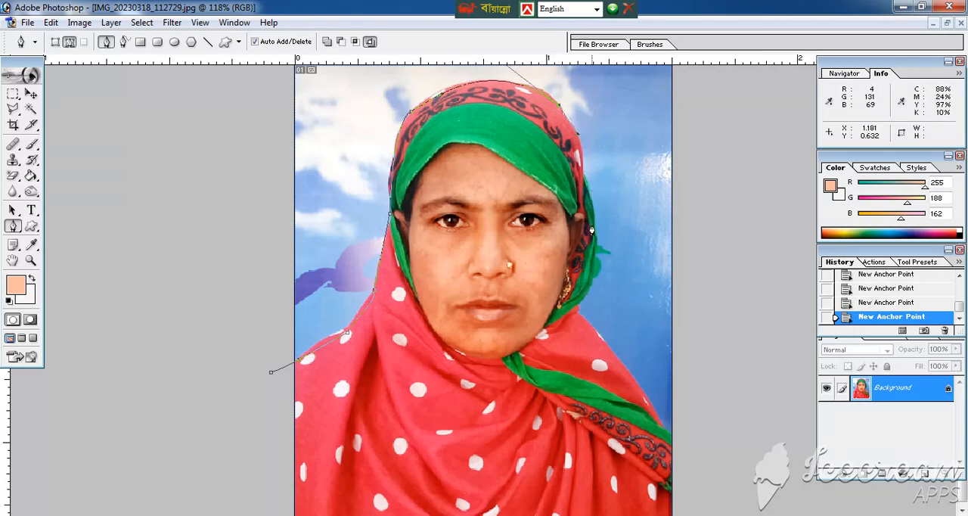
drag(595, 229, 593, 276)
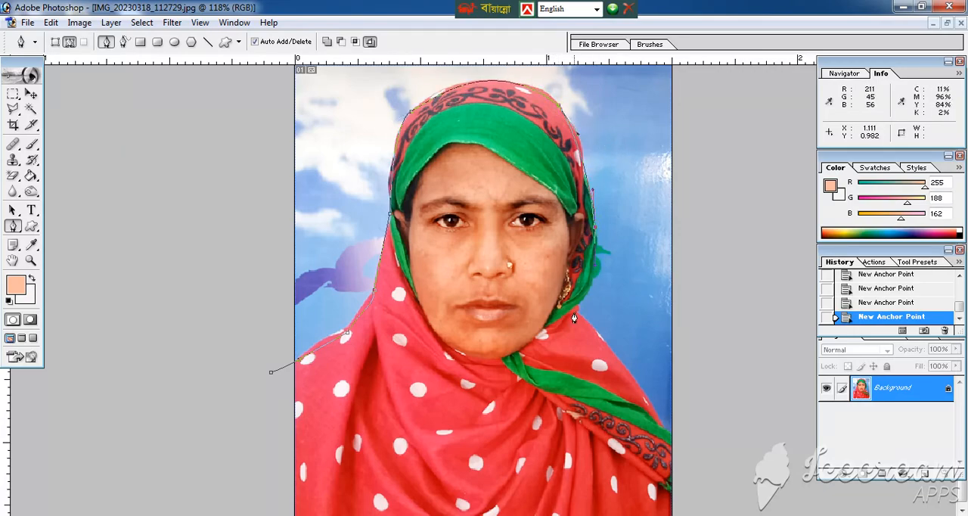
drag(576, 311, 592, 333)
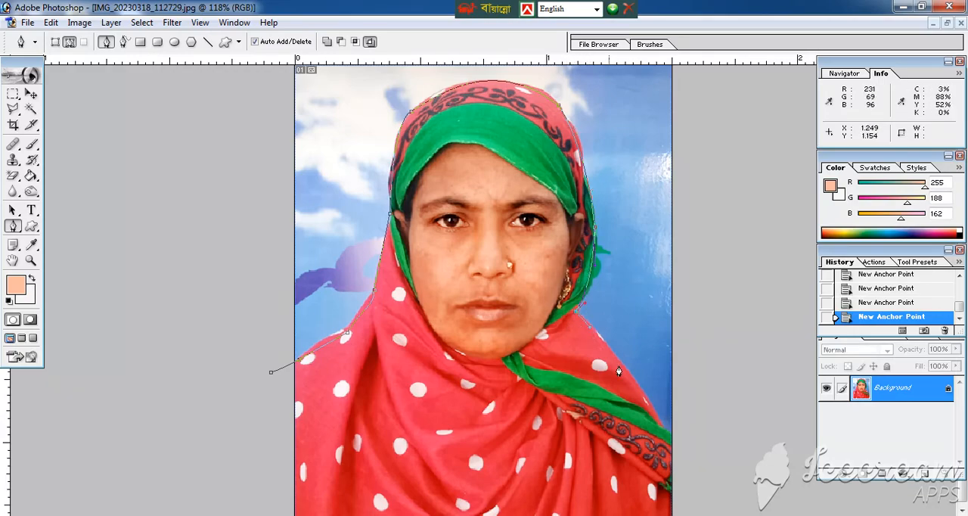
drag(631, 382, 634, 387)
click(669, 436)
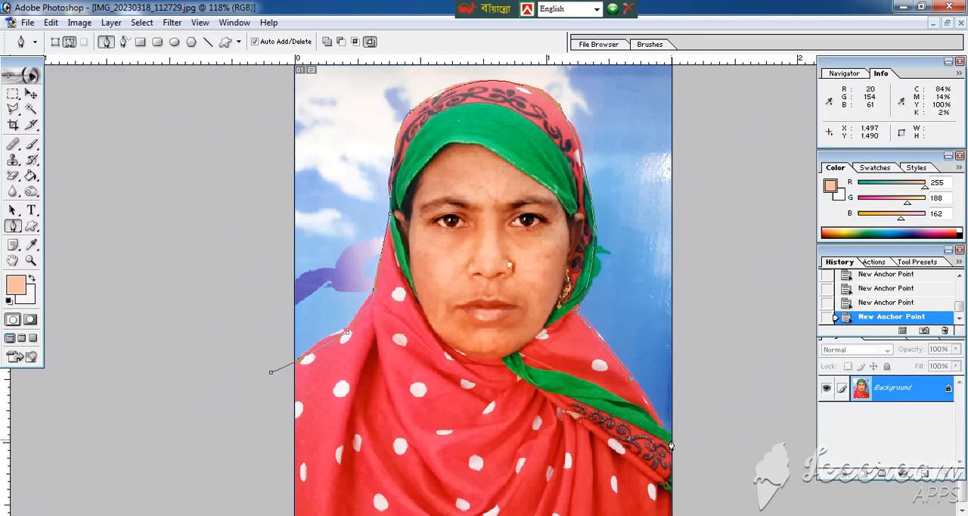
Run the path around the outside of the canvas and close it at its starting point so it encloses the background
click(718, 438)
click(728, 328)
click(727, 192)
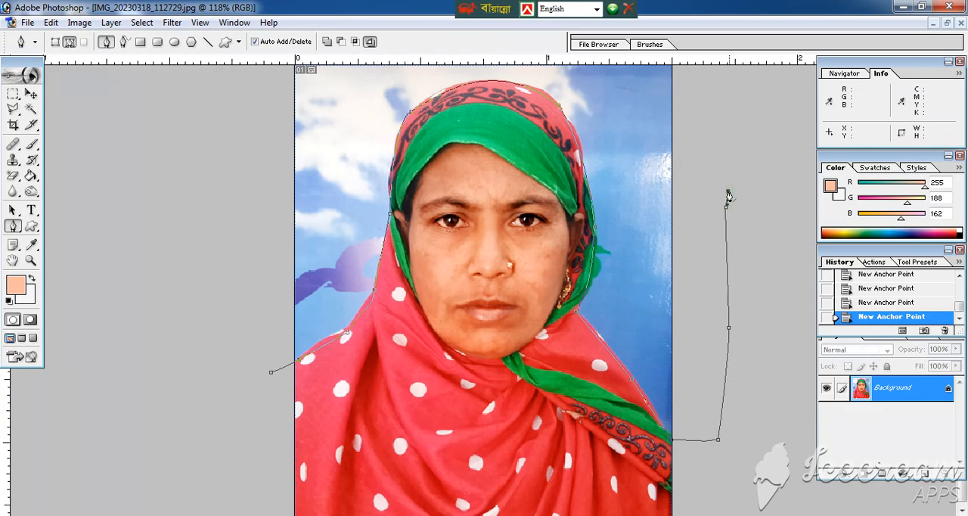
key(ctrl+minus)
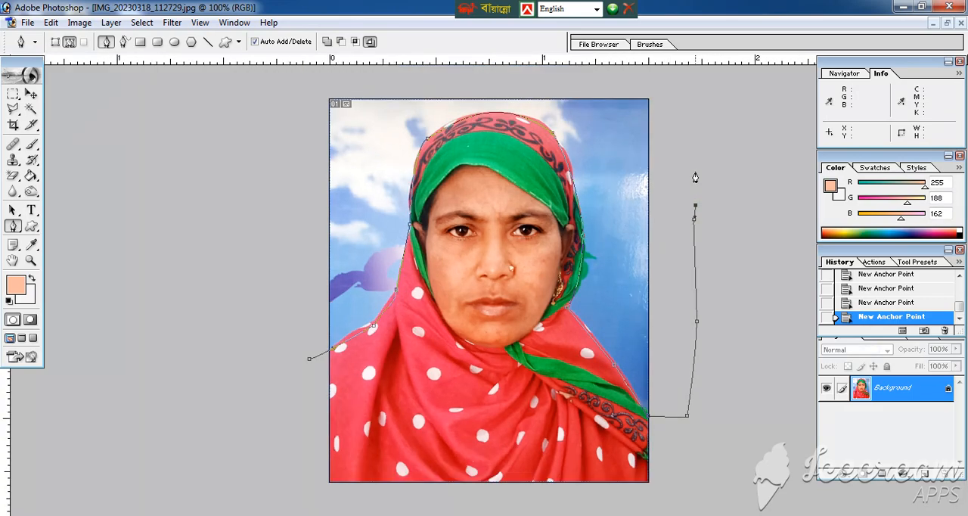
click(670, 89)
click(629, 83)
click(511, 84)
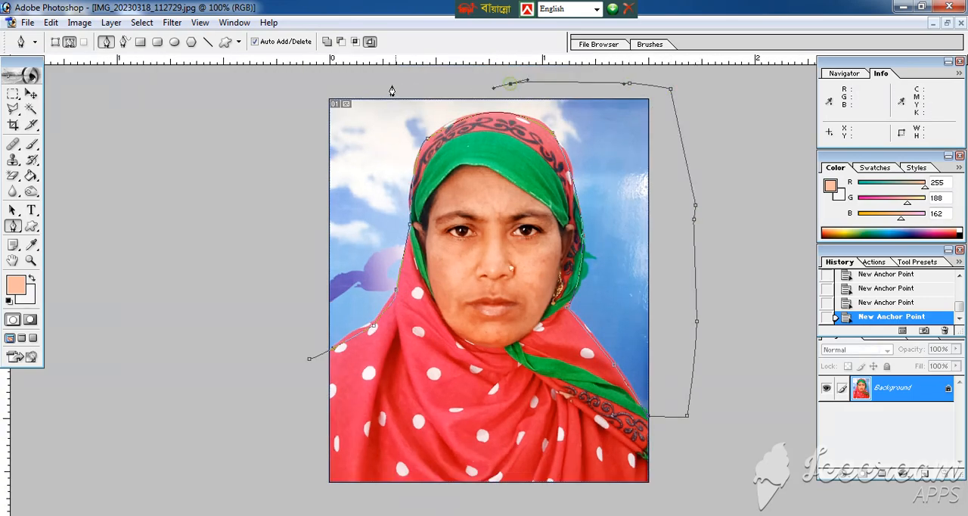
click(387, 83)
click(317, 85)
drag(310, 358, 309, 369)
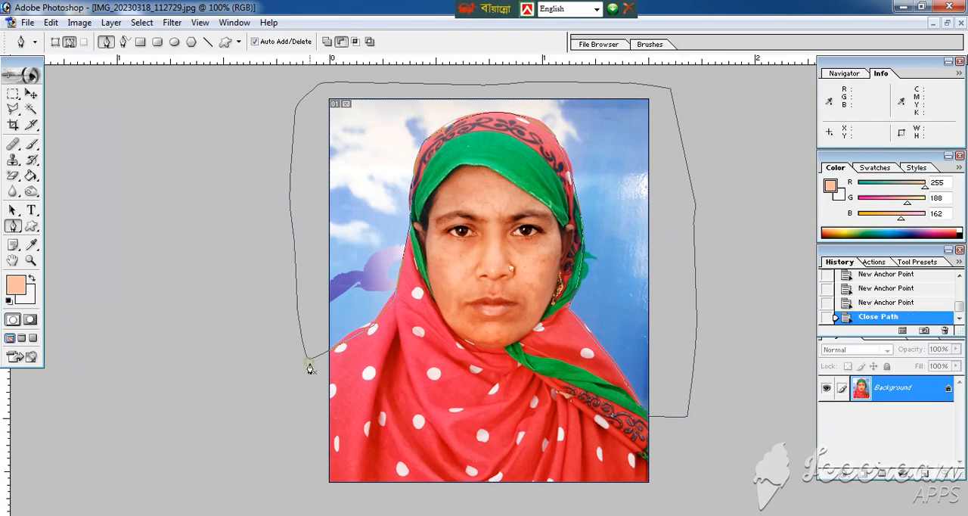
Convert the closed path to a selection of the background and feather it by 2 pixels
key(ctrl+Return)
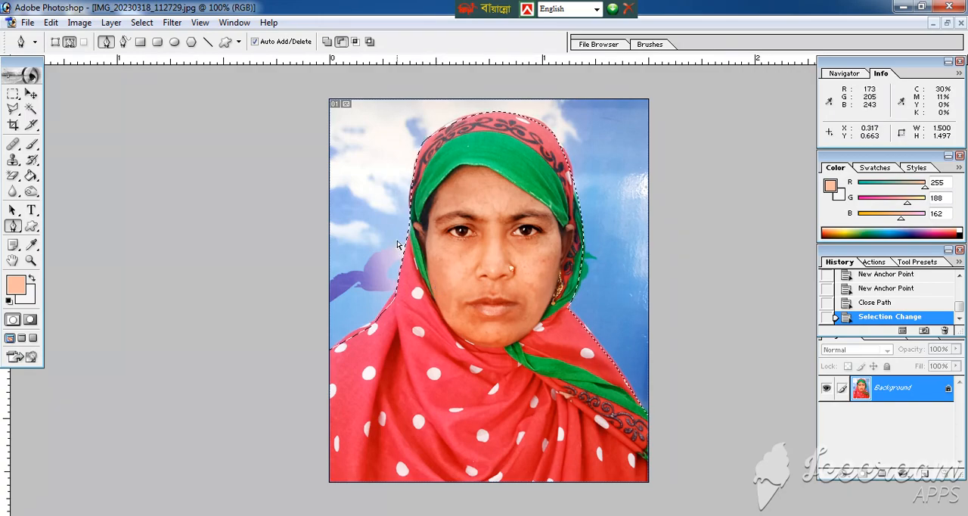
key(ctrl+alt+d)
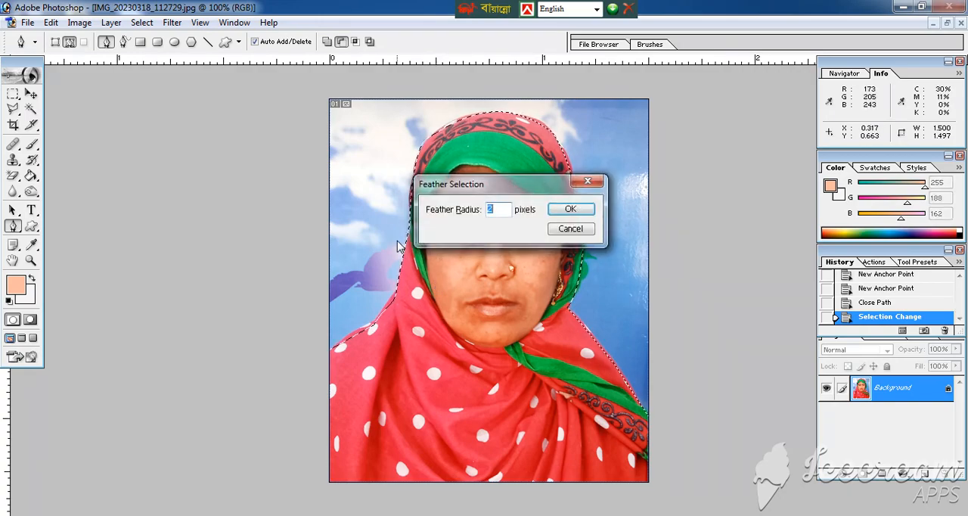
click(569, 213)
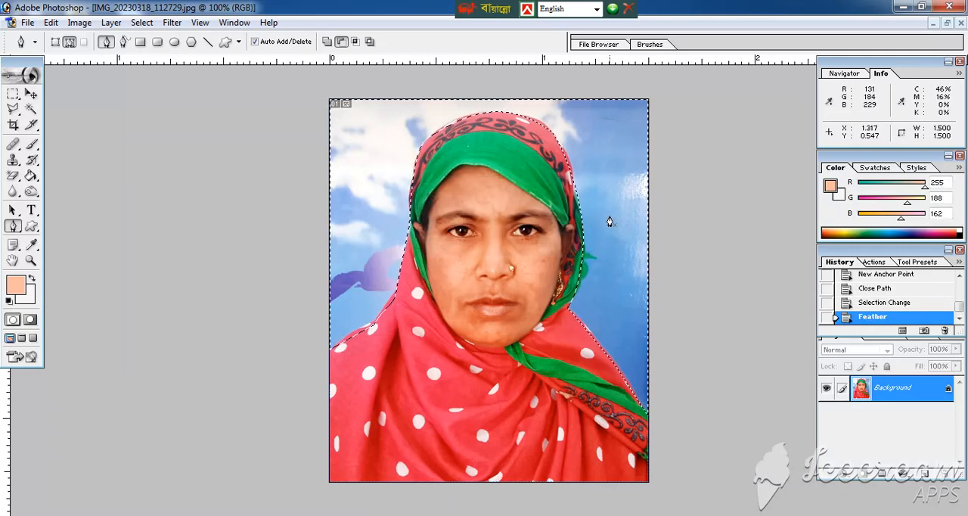
Sample the backdrop's blue (87, 148, 210), fill the selected background with it and remove the selection
key(i)
click(620, 304)
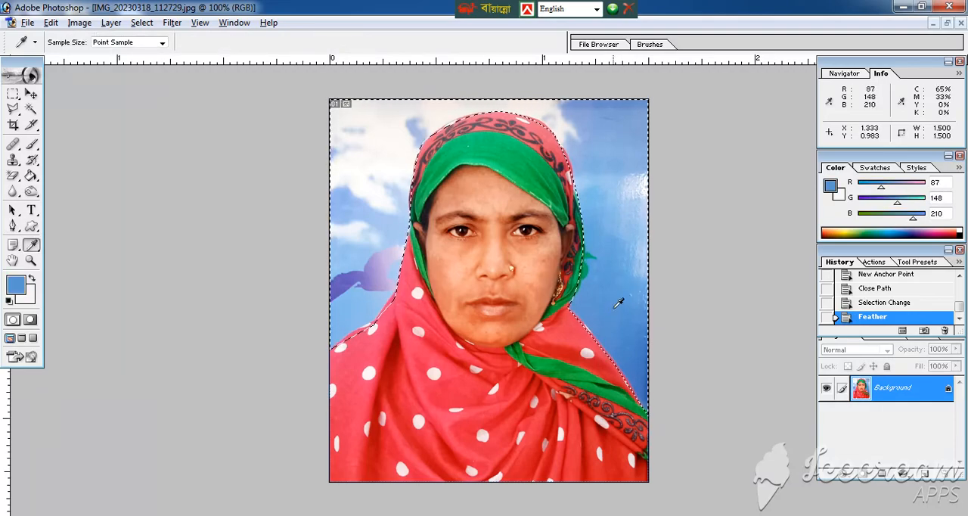
key(alt+BackSpace)
key(ctrl+d)
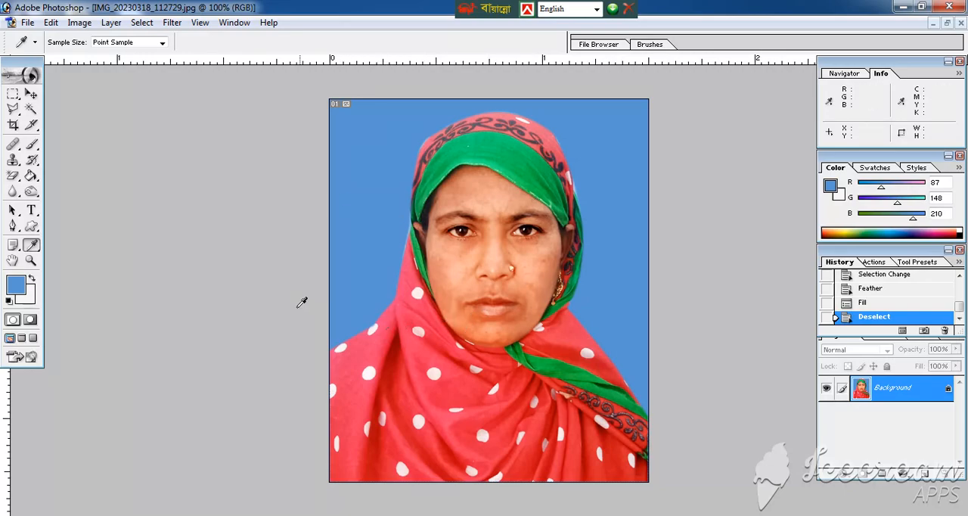
Save the photo as a baseline standard JPEG at quality 8 (High)
click(27, 22)
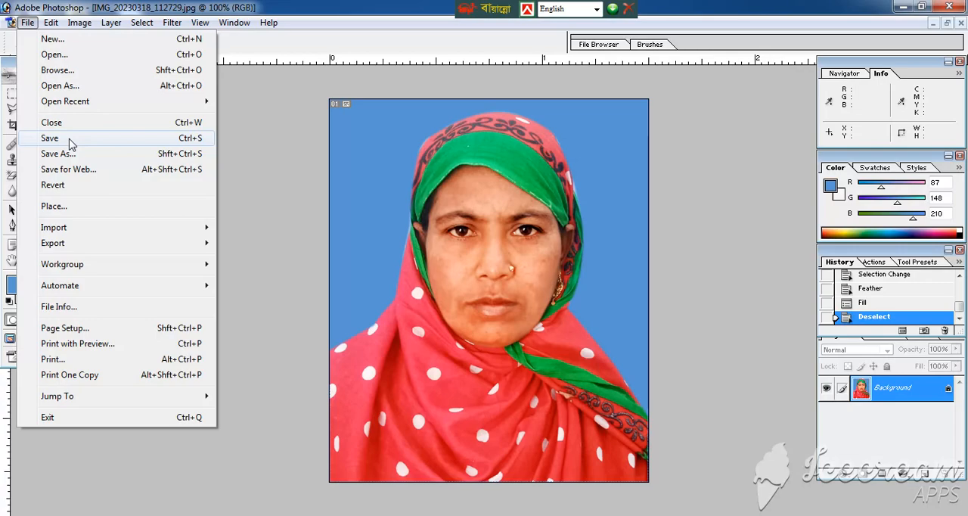
click(67, 139)
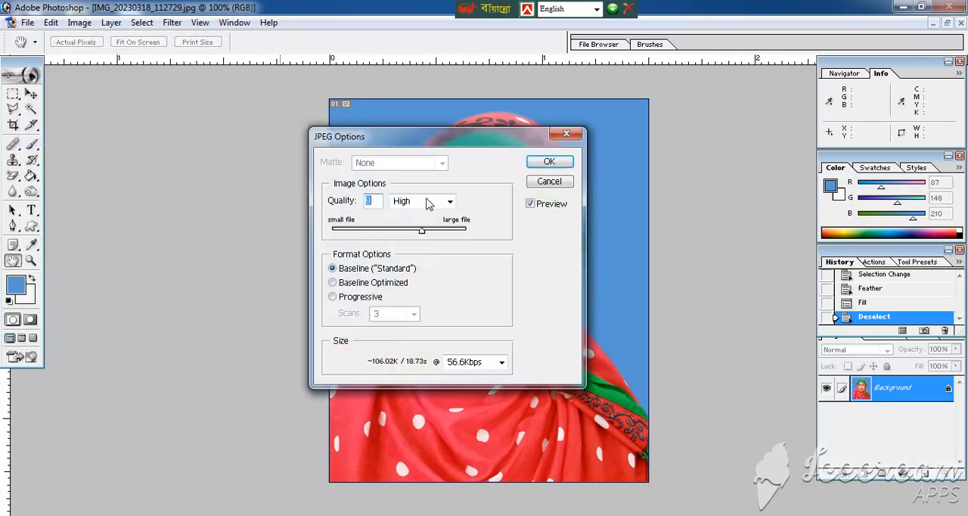
click(560, 159)
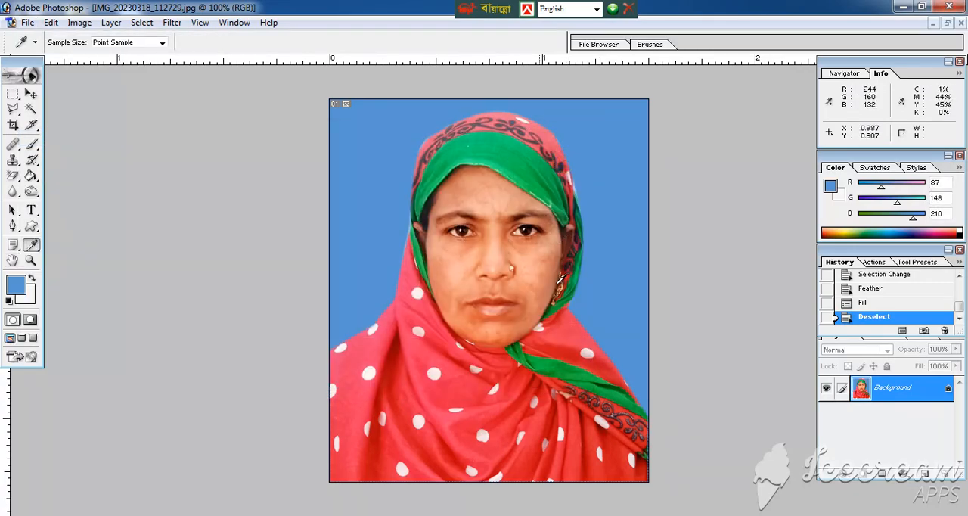
Select the entire canvas of the finished passport photo and copy it
click(32, 94)
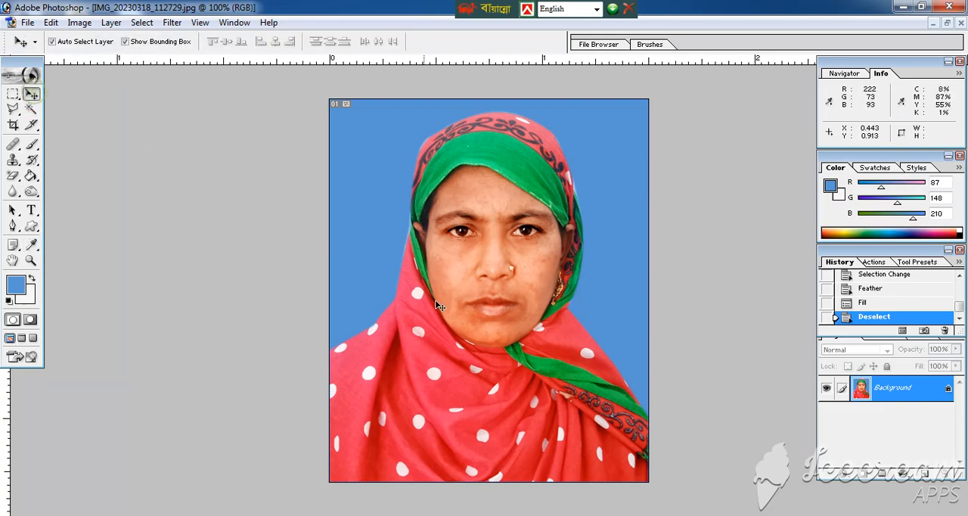
key(ctrl+0)
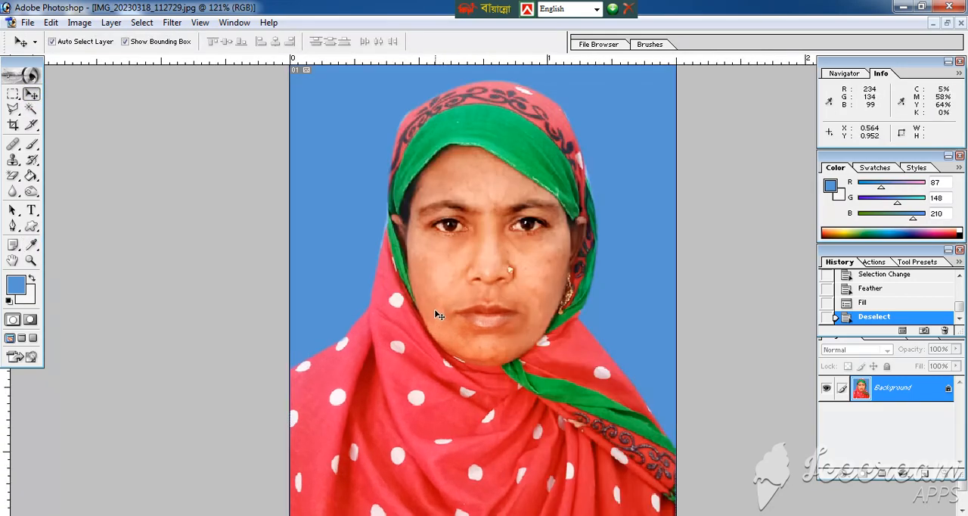
key(ctrl+alt+0)
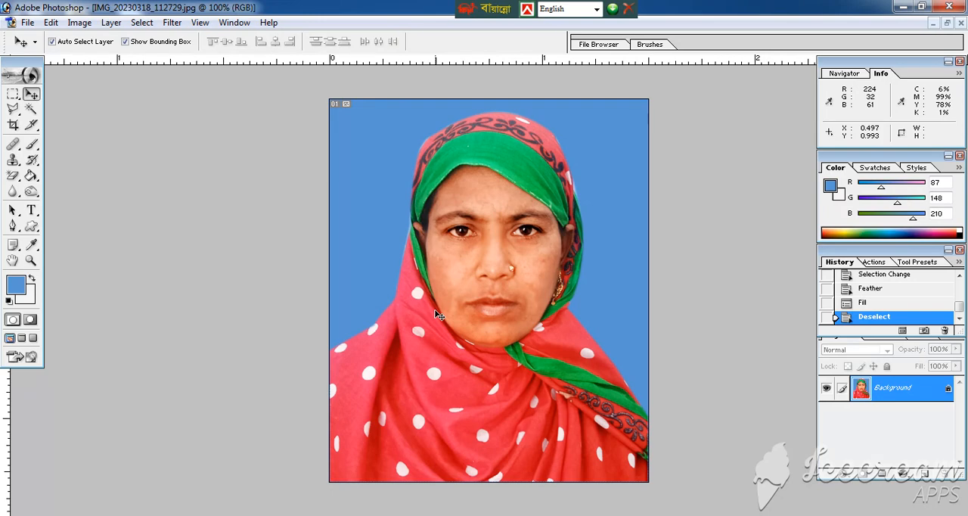
click(142, 24)
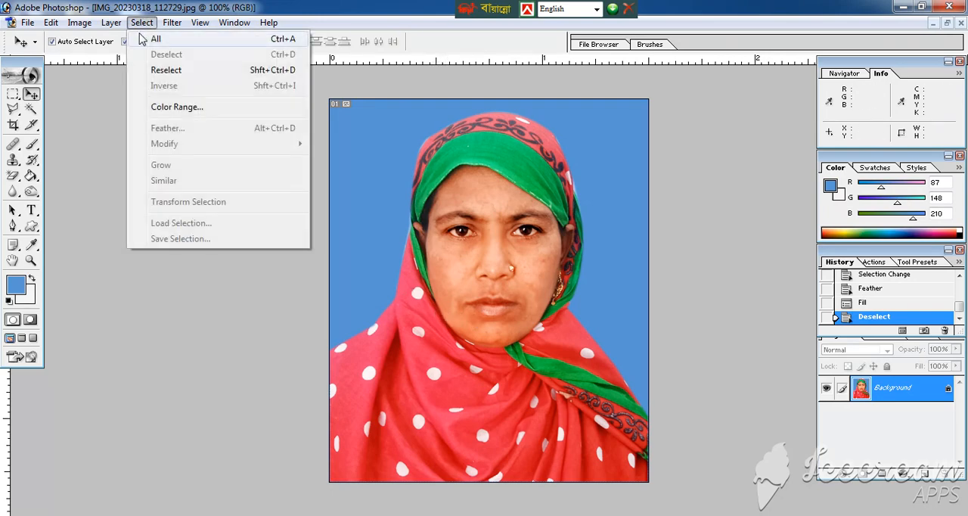
click(155, 39)
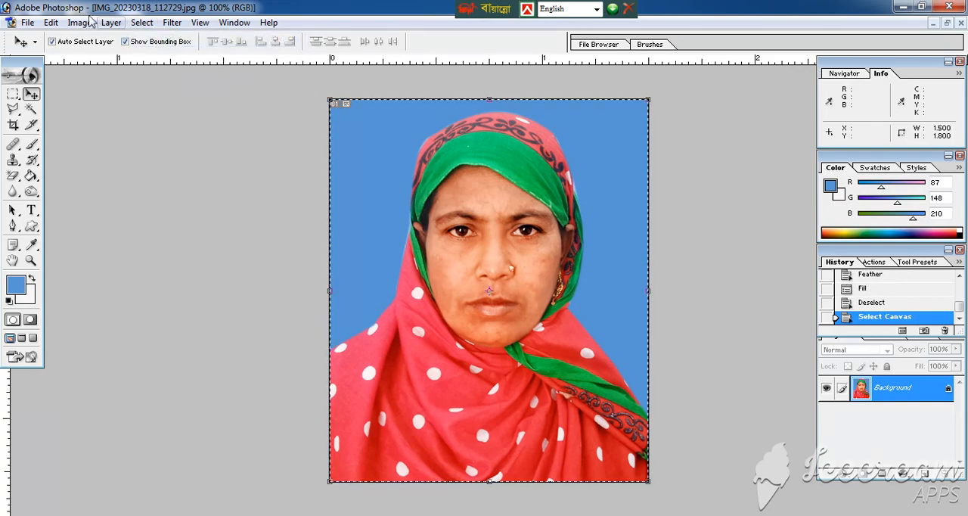
click(51, 23)
click(120, 128)
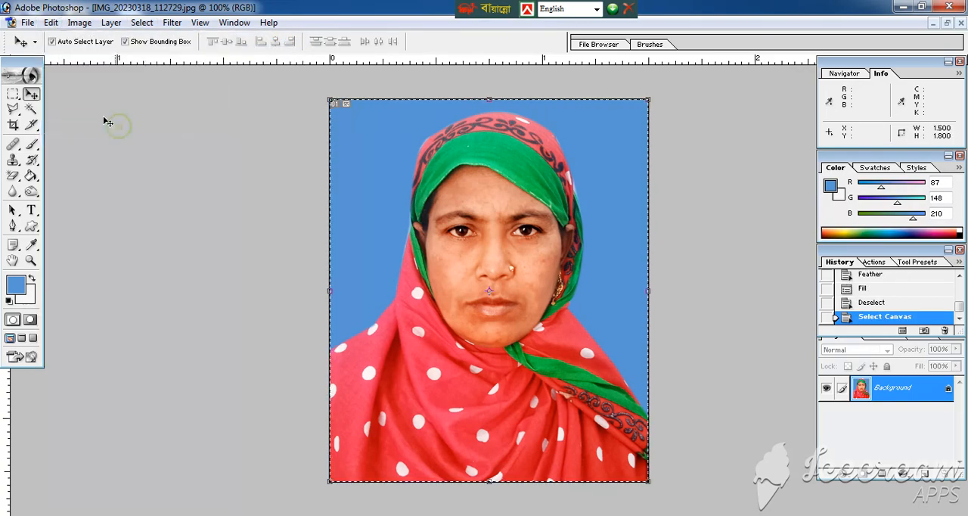
Create a new white document with the 4 x 6 preset and maximize its window
click(27, 23)
click(50, 38)
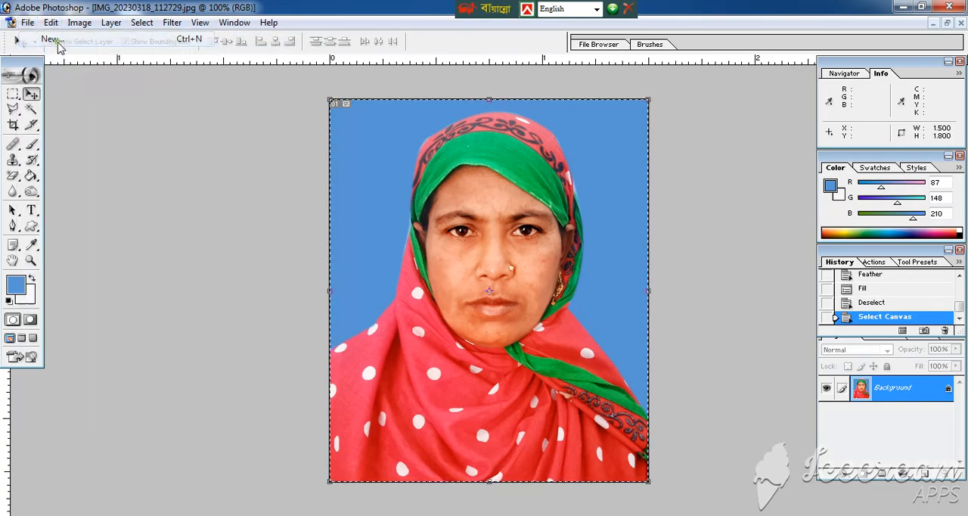
click(385, 164)
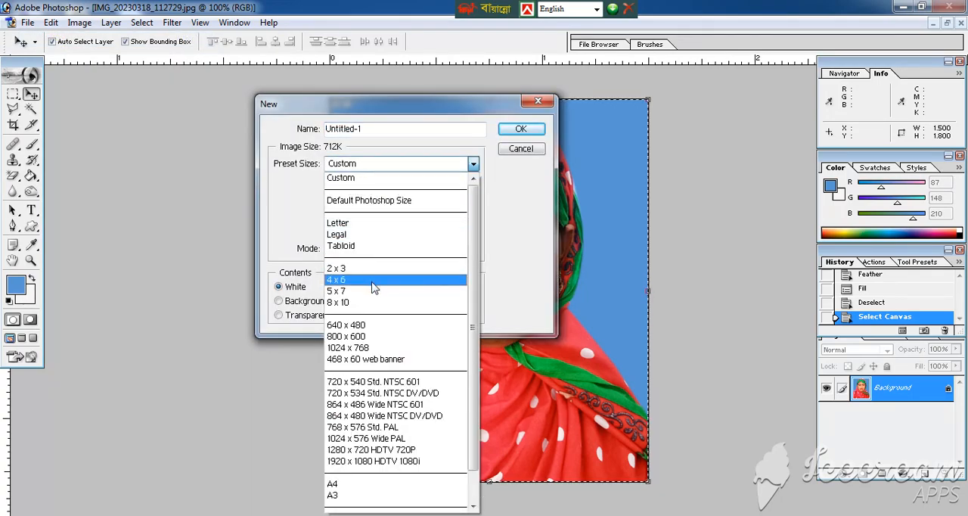
click(374, 281)
click(520, 129)
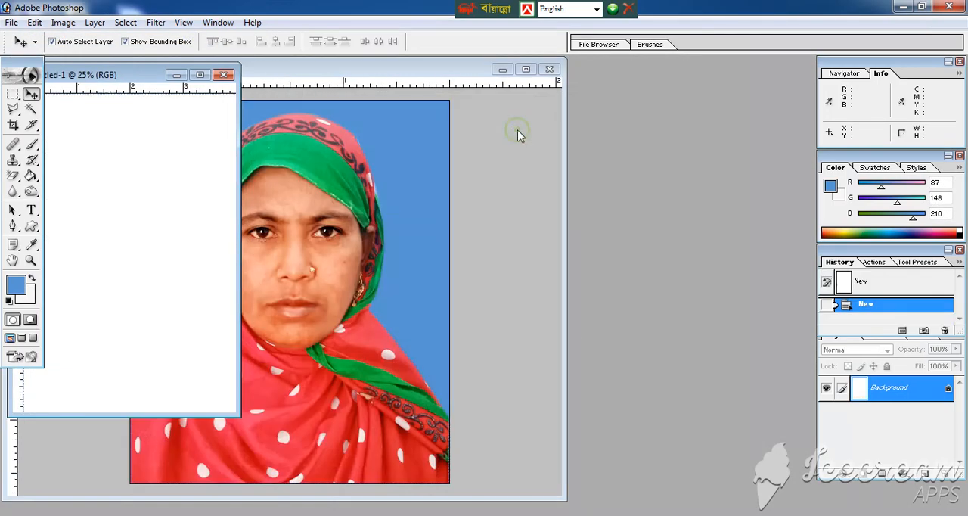
click(211, 76)
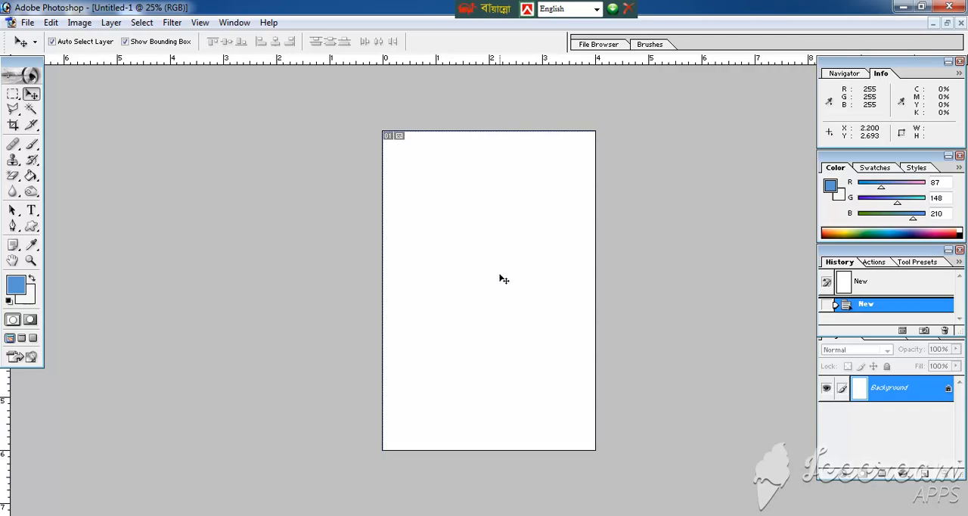